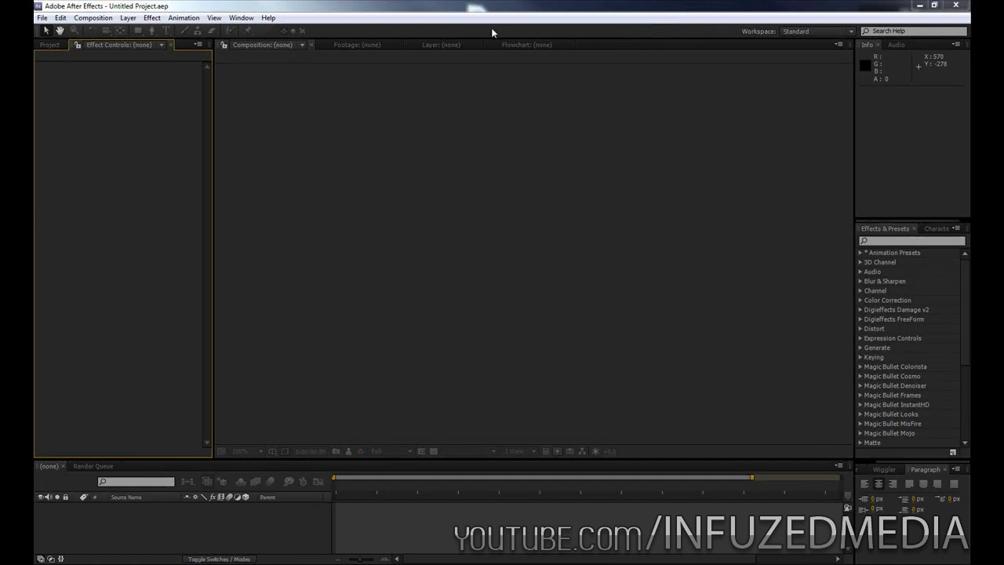
# Step: Make a new 29.97 fps composition called Playerbar with a black background colour
pyautogui.click(94, 18)
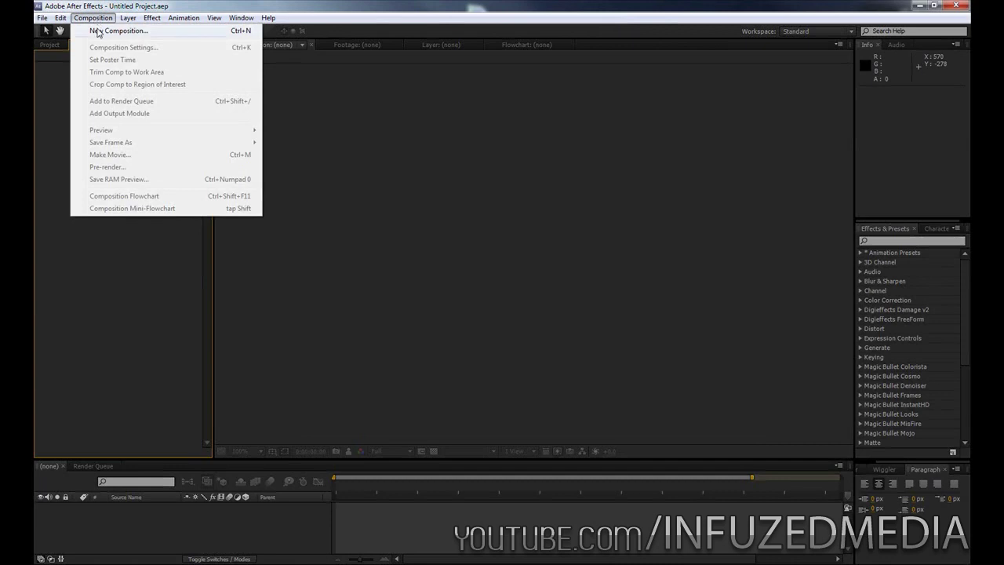
pyautogui.click(98, 32)
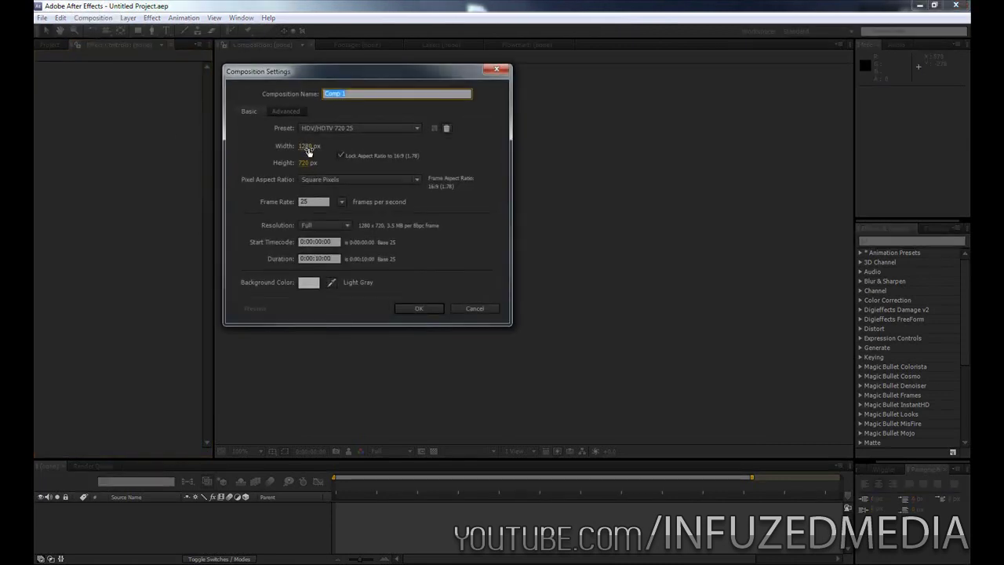
pyautogui.click(342, 202)
pyautogui.click(355, 290)
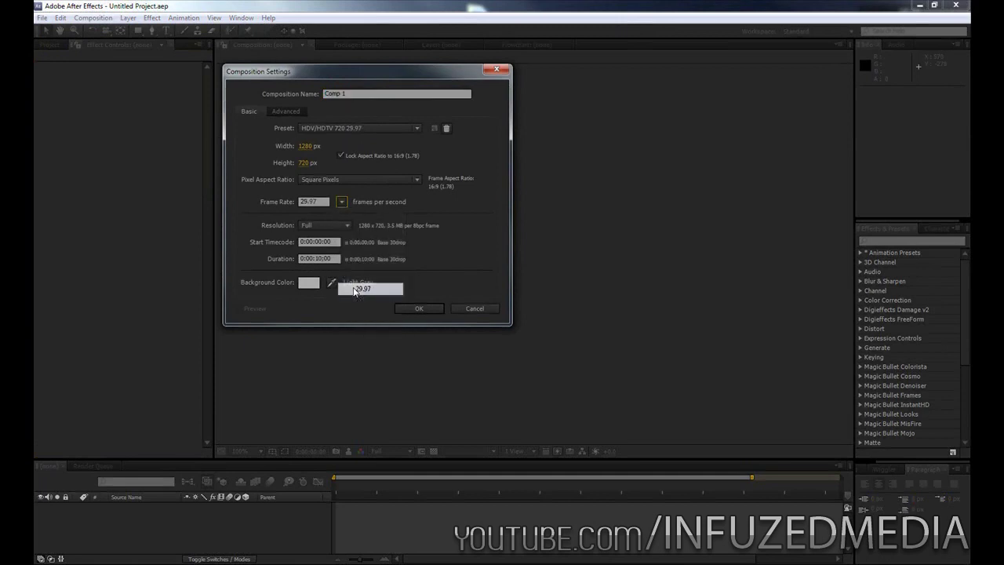
pyautogui.click(347, 93)
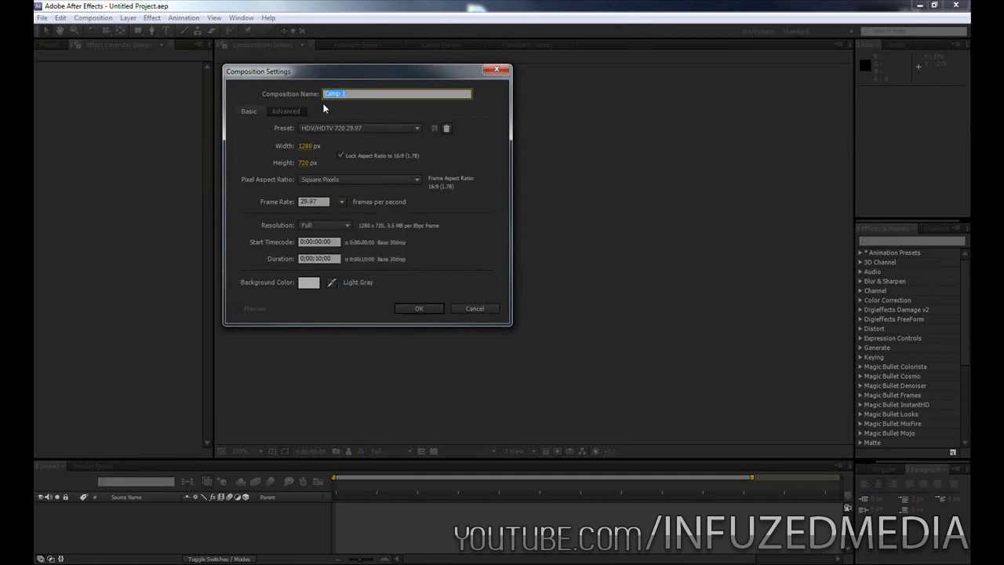
pyautogui.write('PLayerbar')
pyautogui.click(419, 308)
pyautogui.click(305, 286)
pyautogui.click(47, 165)
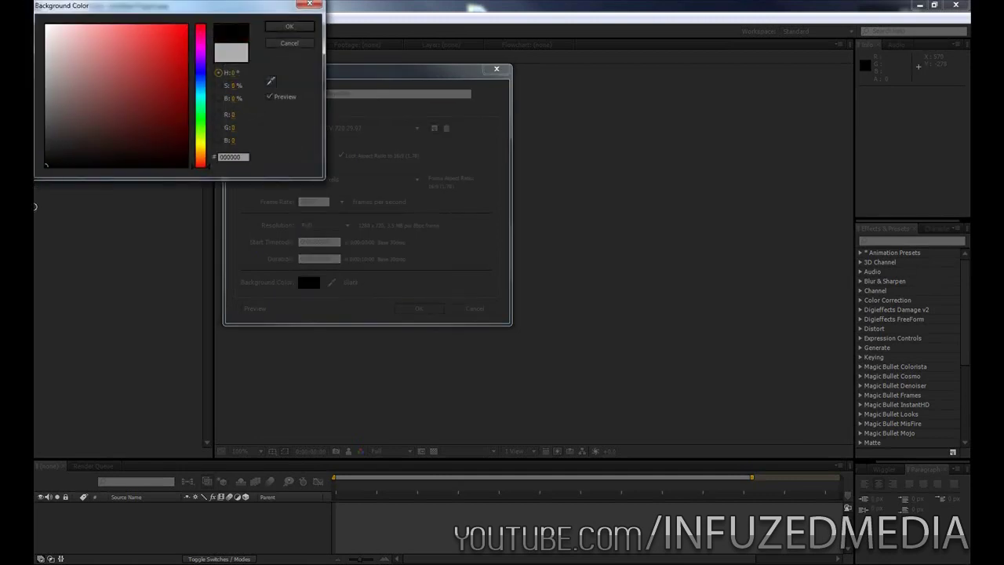
pyautogui.click(299, 28)
pyautogui.click(418, 308)
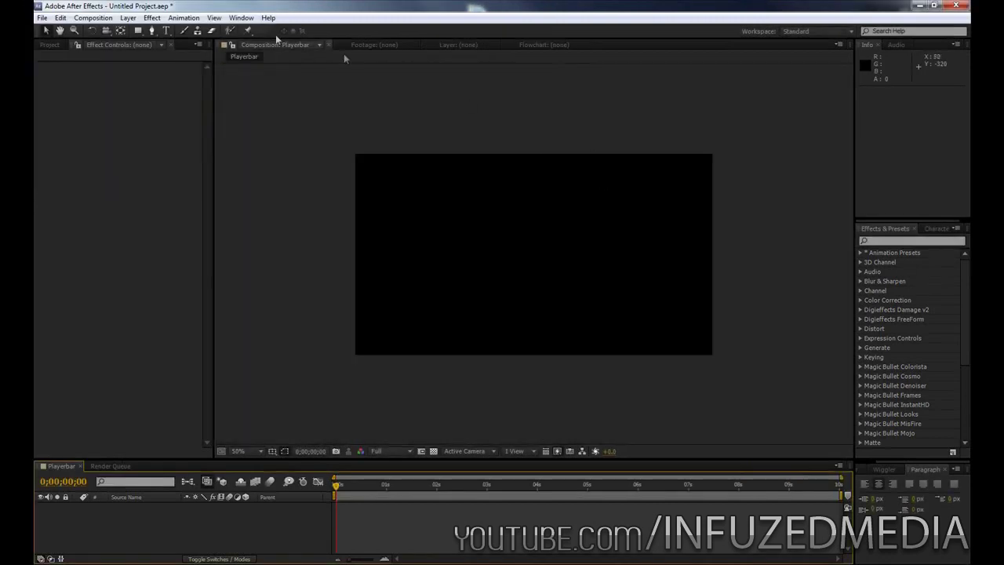
# Step: Add a comp-sized white solid layer named 1 to Playerbar
pyautogui.click(132, 19)
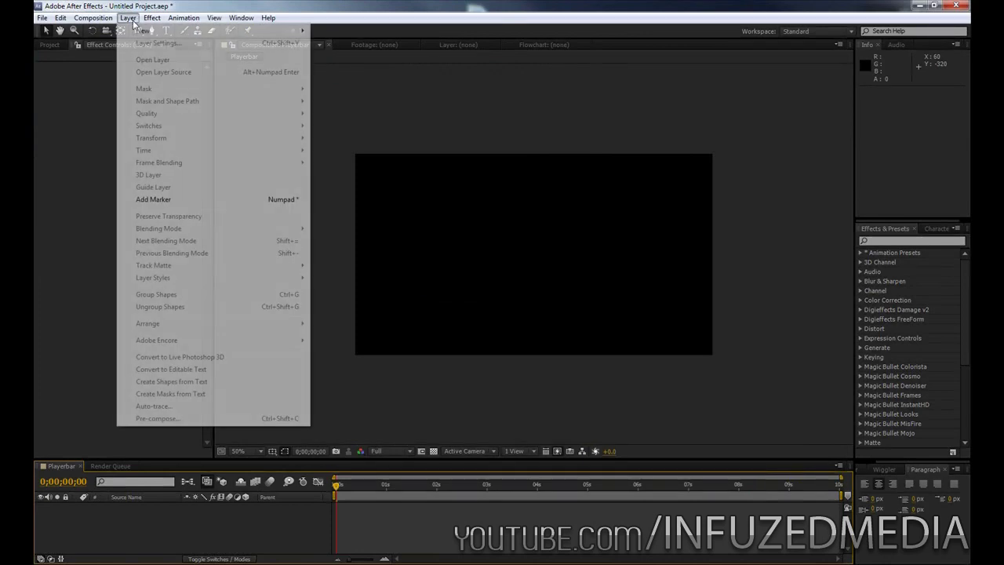
pyautogui.moveTo(167, 32)
pyautogui.click(339, 43)
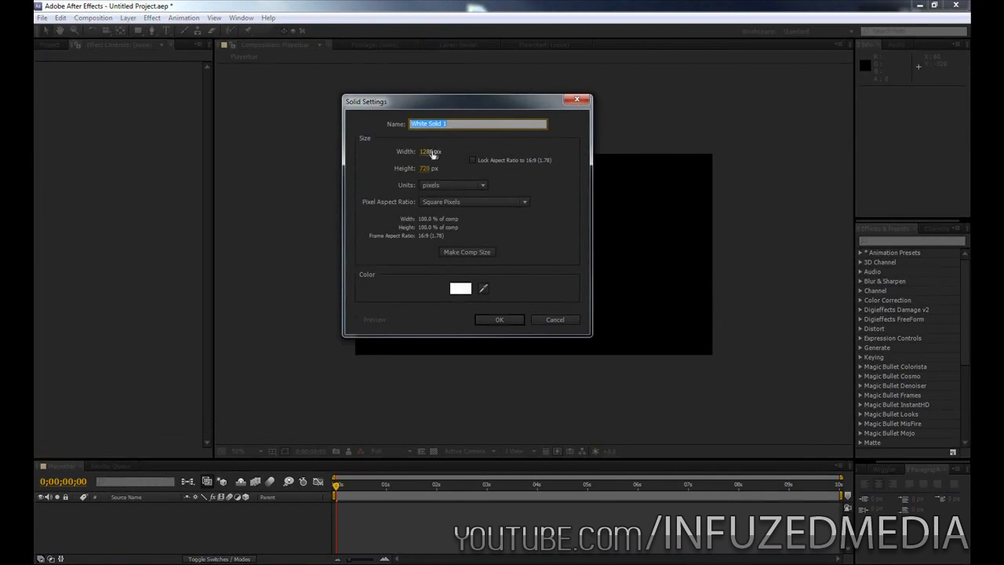
pyautogui.click(471, 249)
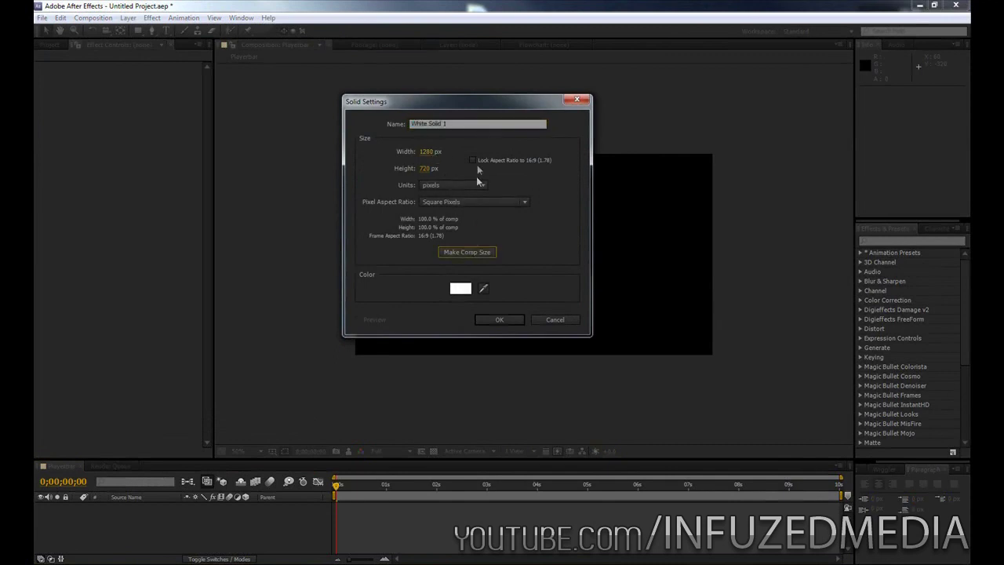
pyautogui.click(468, 126)
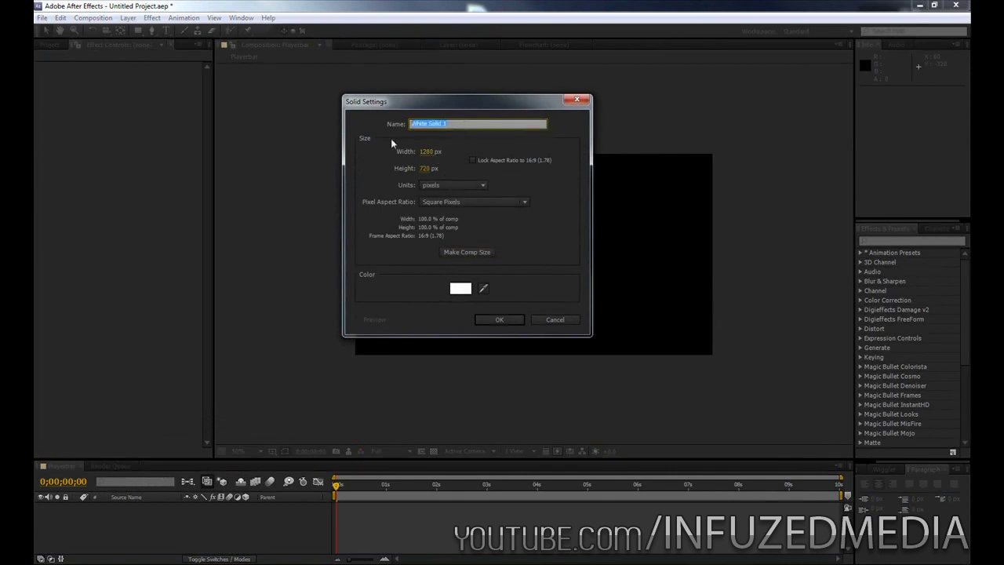
pyautogui.write('1')
pyautogui.click(494, 316)
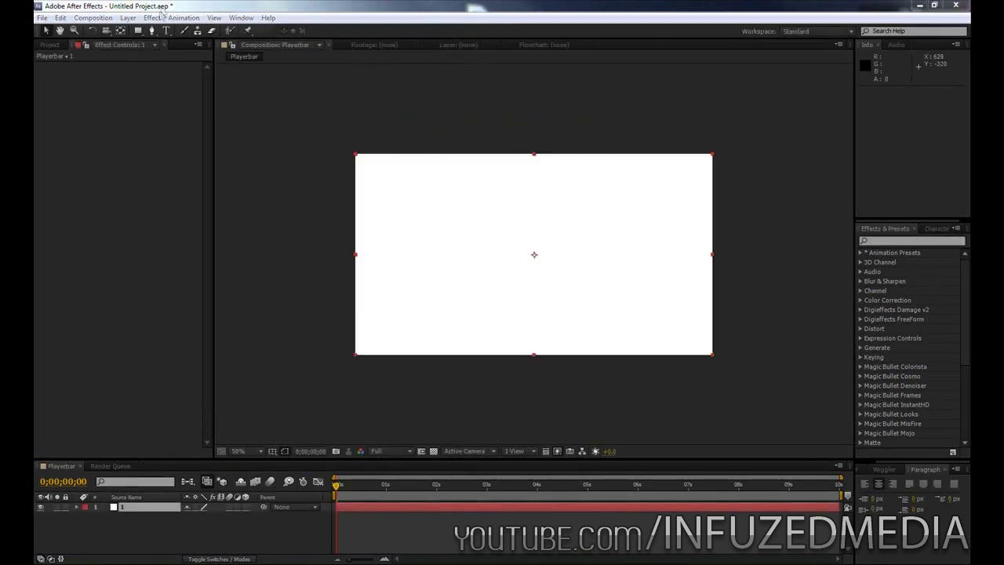
# Step: Draw a circular ellipse mask on solid 1, centred on the comp centre
pyautogui.click(139, 32)
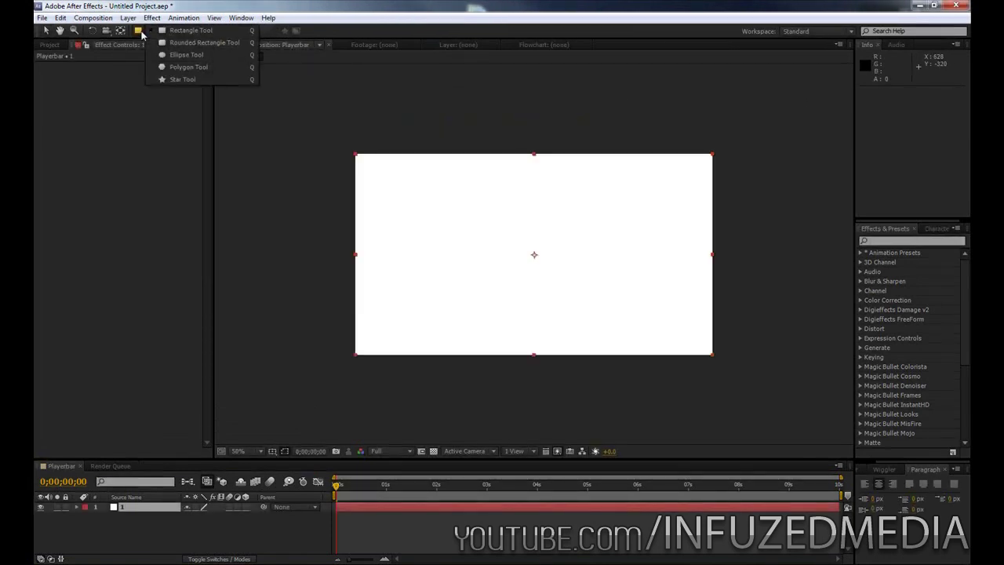
pyautogui.click(194, 55)
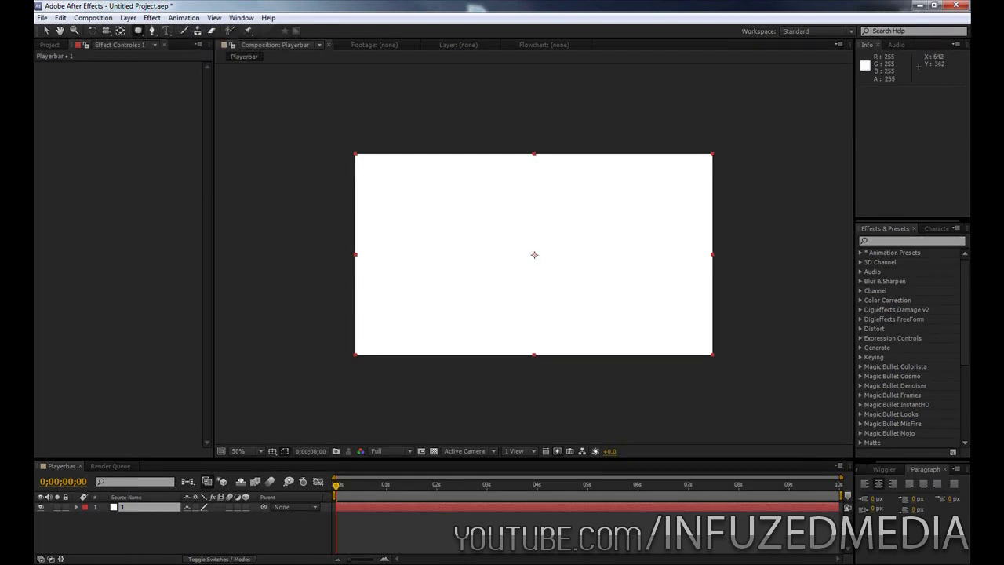
pyautogui.click(535, 254)
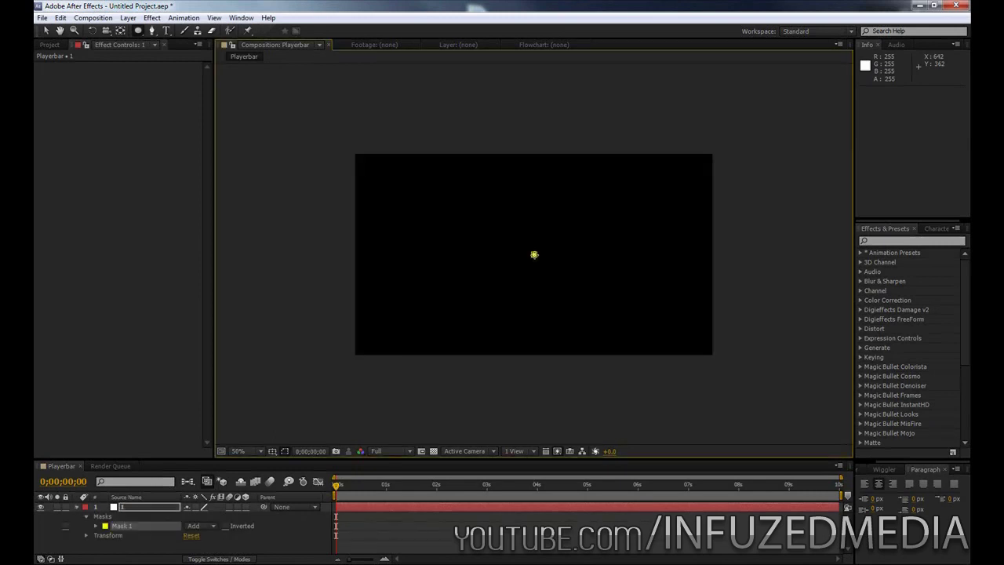
pyautogui.moveTo(534, 254); pyautogui.dragTo(616, 346)
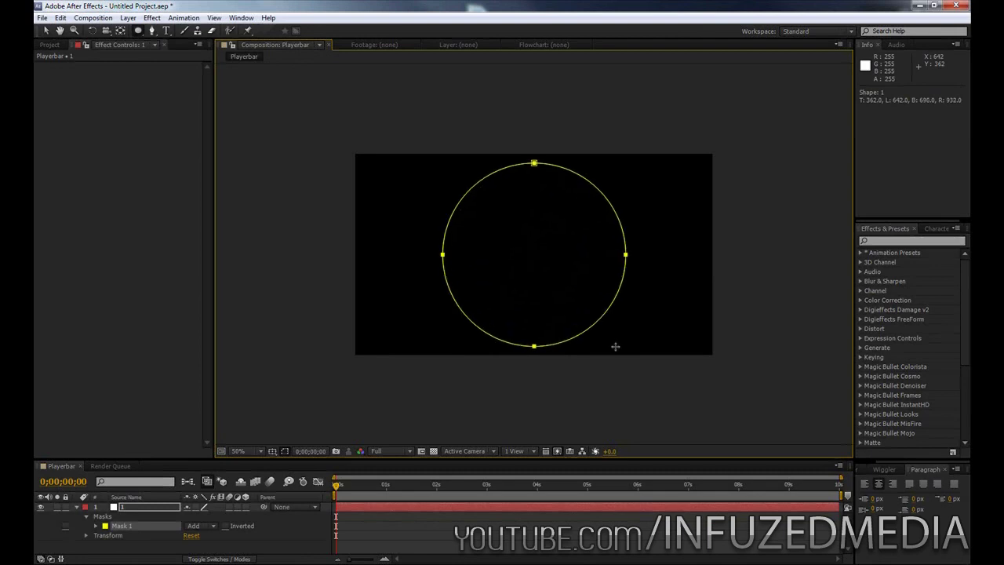
pyautogui.moveTo(616, 346); pyautogui.dragTo(617, 348)
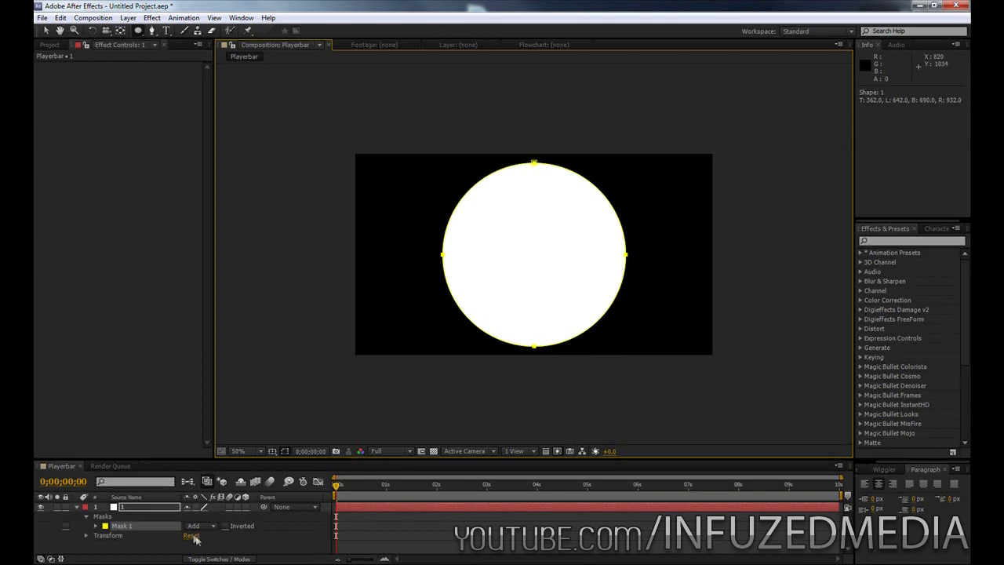
pyautogui.moveTo(249, 458); pyautogui.dragTo(249, 401)
# Step: Duplicate Mask 1, set the copy to Subtract, and shrink its expansion to -42 pixels
pyautogui.click(129, 469)
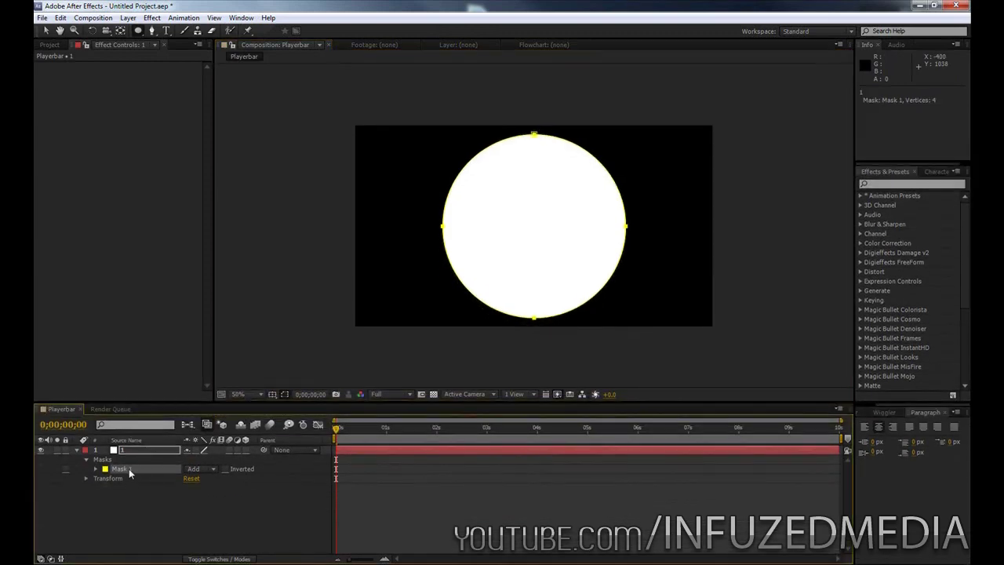
pyautogui.hotkey('ctrl', 'd')
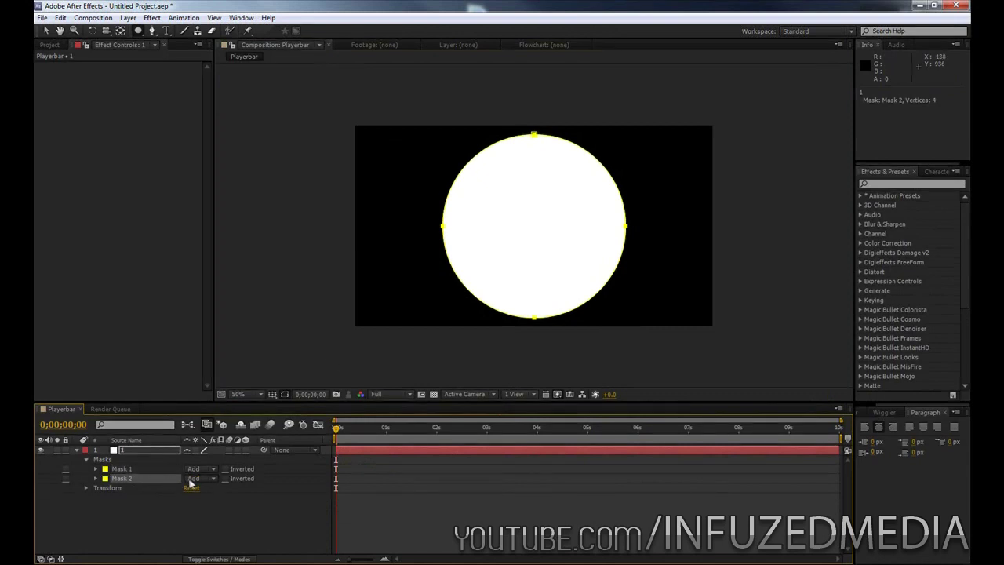
pyautogui.click(192, 479)
pyautogui.click(213, 418)
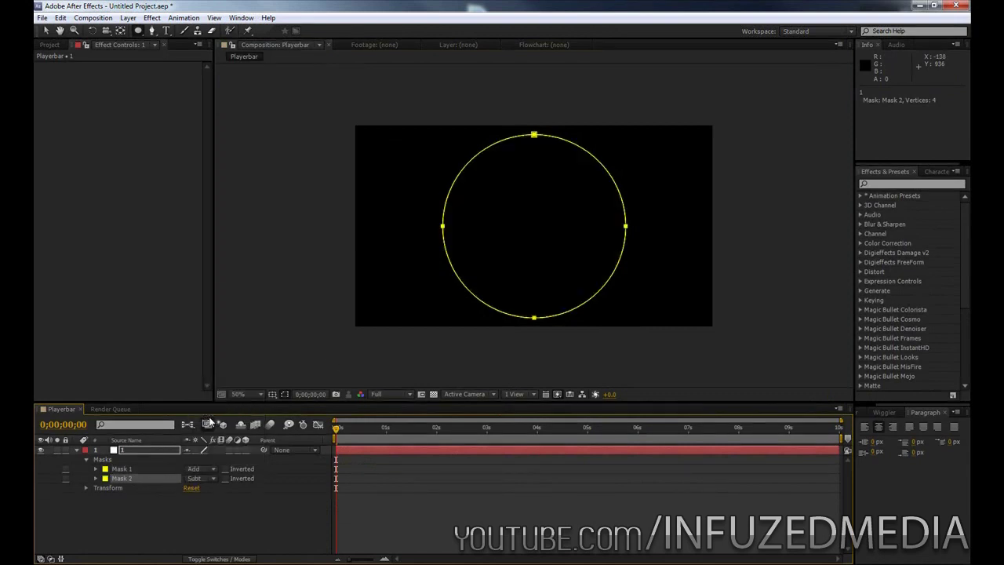
pyautogui.click(96, 479)
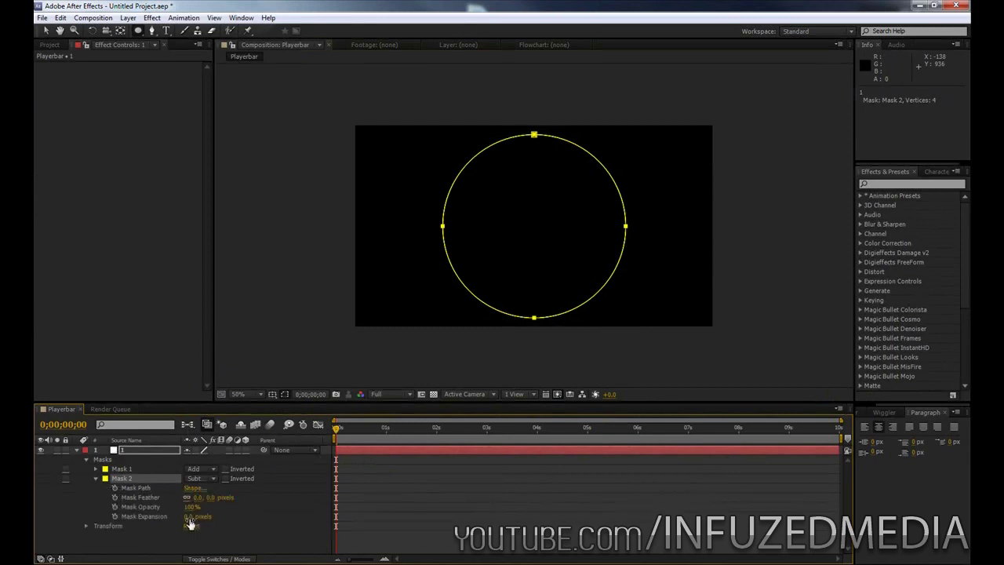
pyautogui.moveTo(187, 517); pyautogui.dragTo(173, 517)
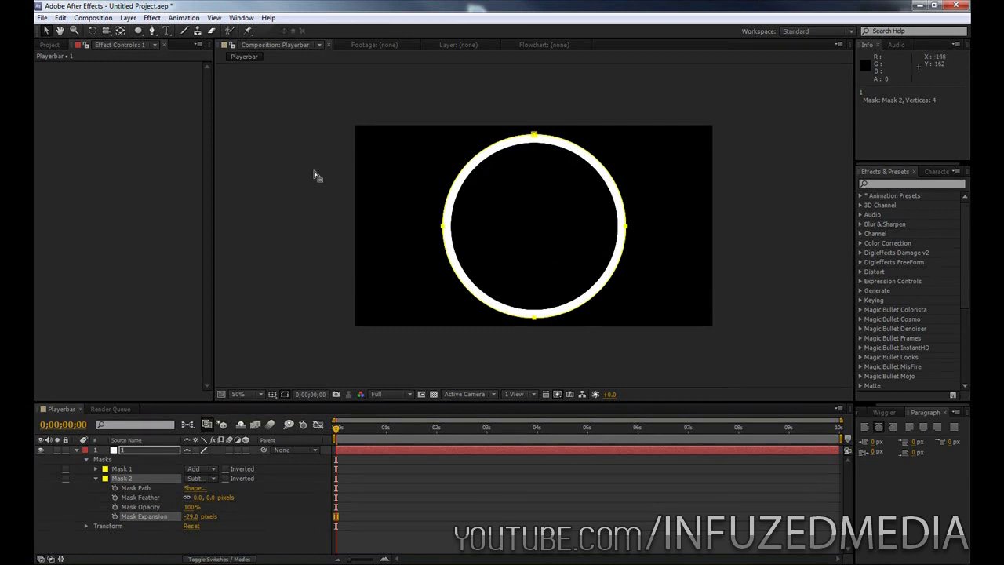
pyautogui.moveTo(194, 517); pyautogui.dragTo(186, 515)
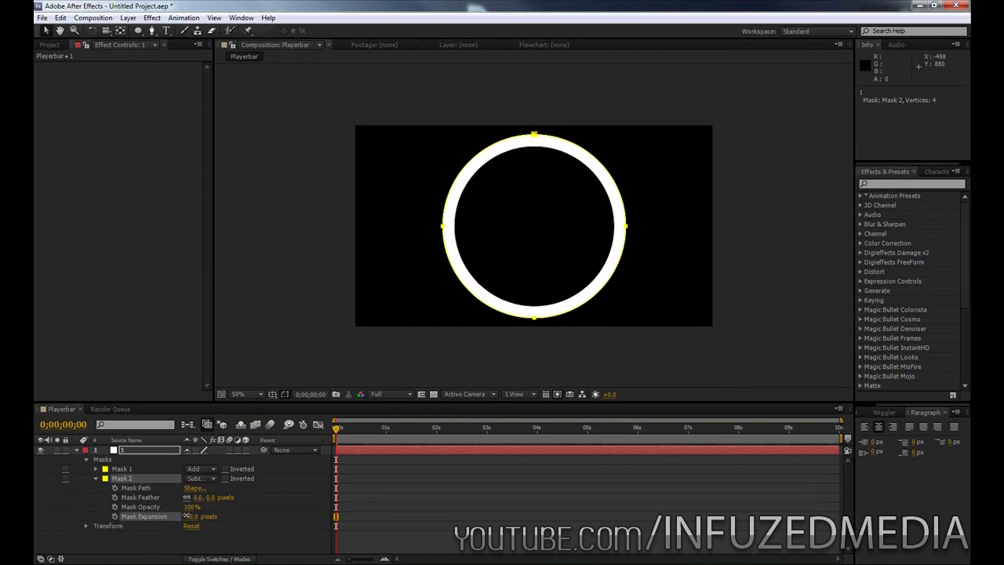
# Step: Draw a five-point freeform Mask 3 from the ring's centre over its lower part
pyautogui.click(308, 317)
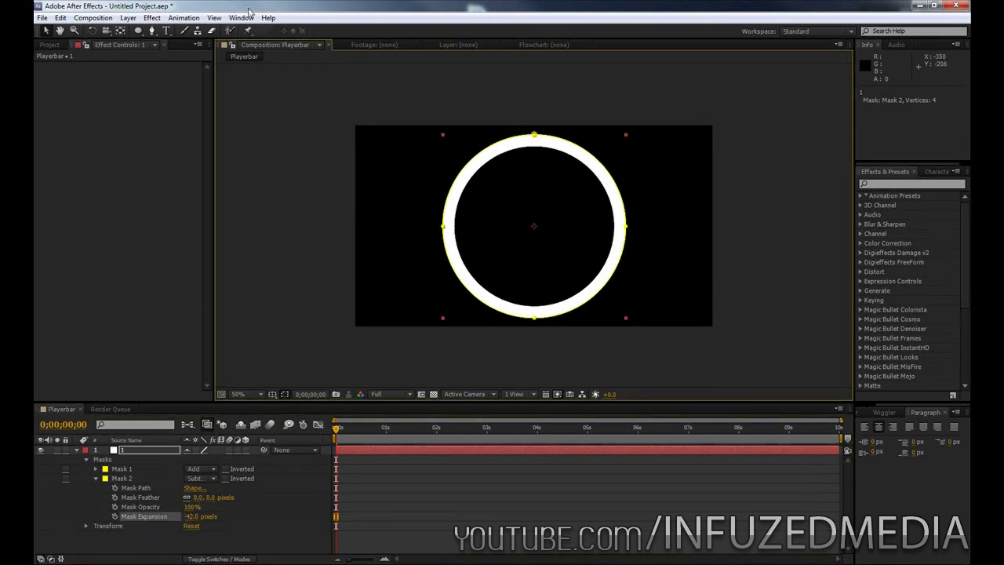
pyautogui.click(154, 31)
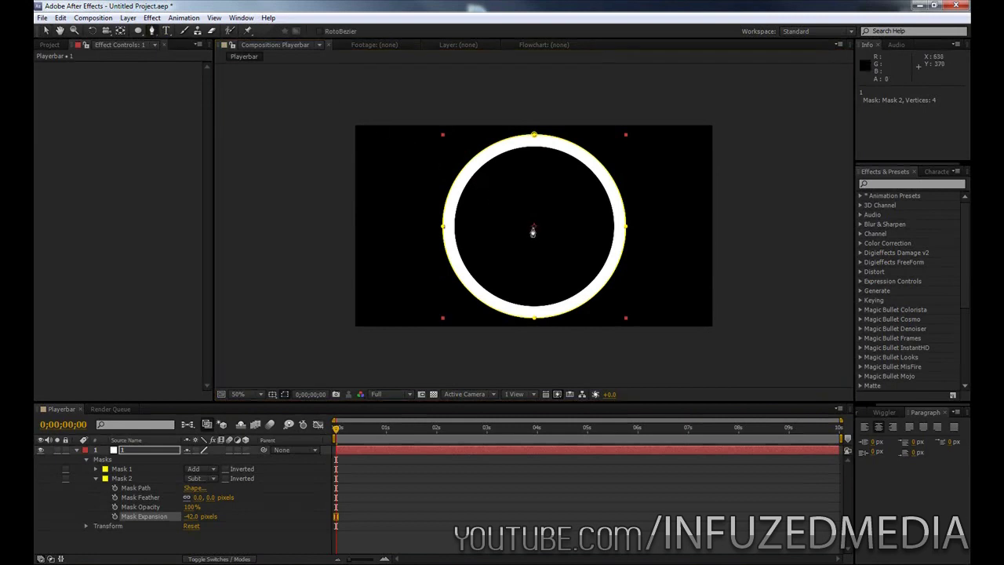
pyautogui.click(534, 227)
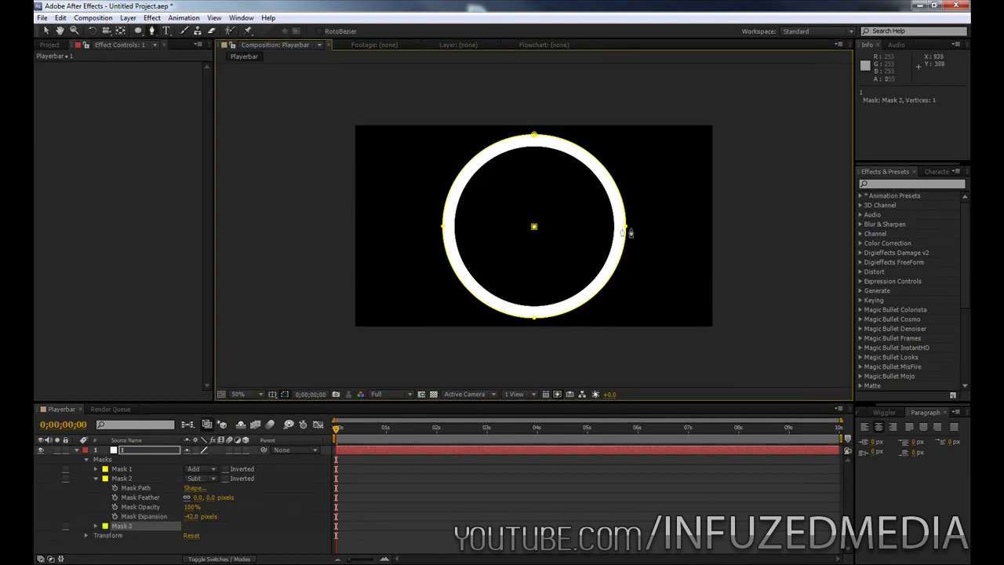
pyautogui.click(682, 228)
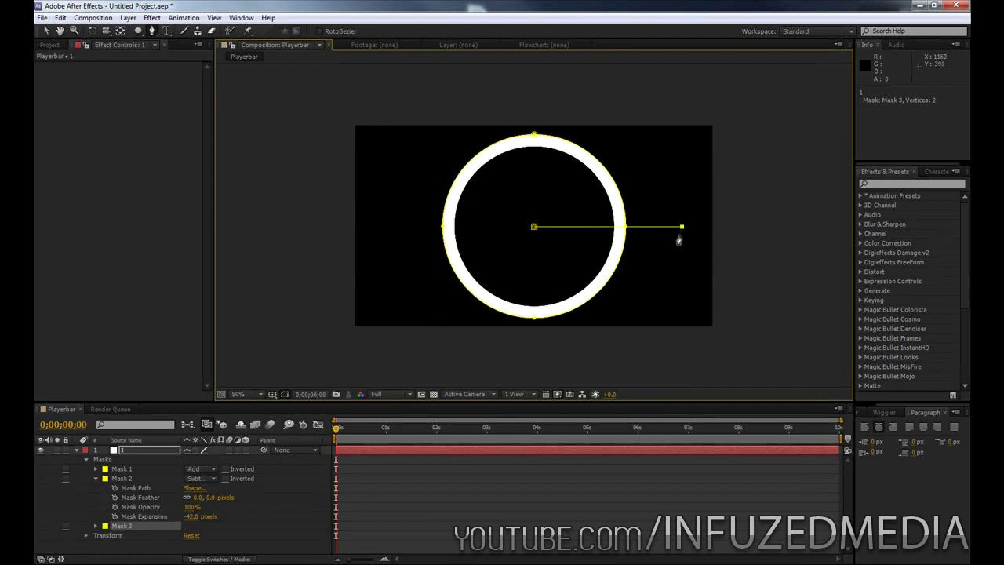
pyautogui.click(611, 371)
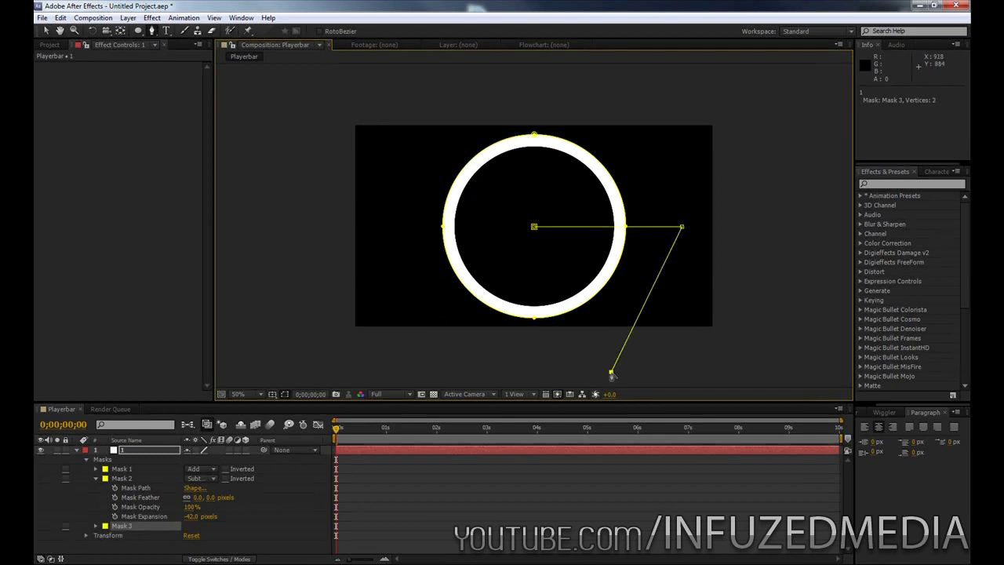
pyautogui.click(413, 308)
pyautogui.click(443, 139)
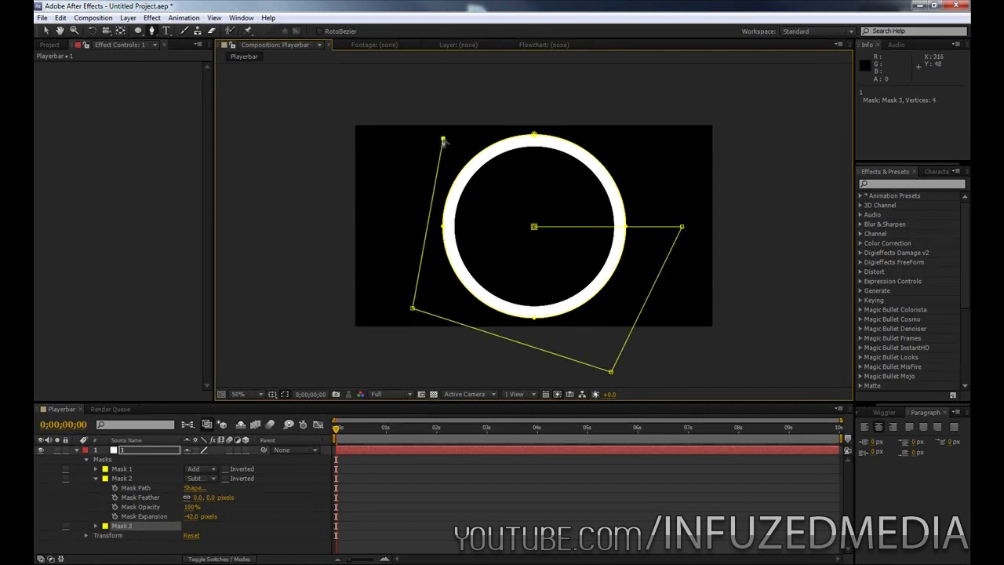
pyautogui.click(534, 226)
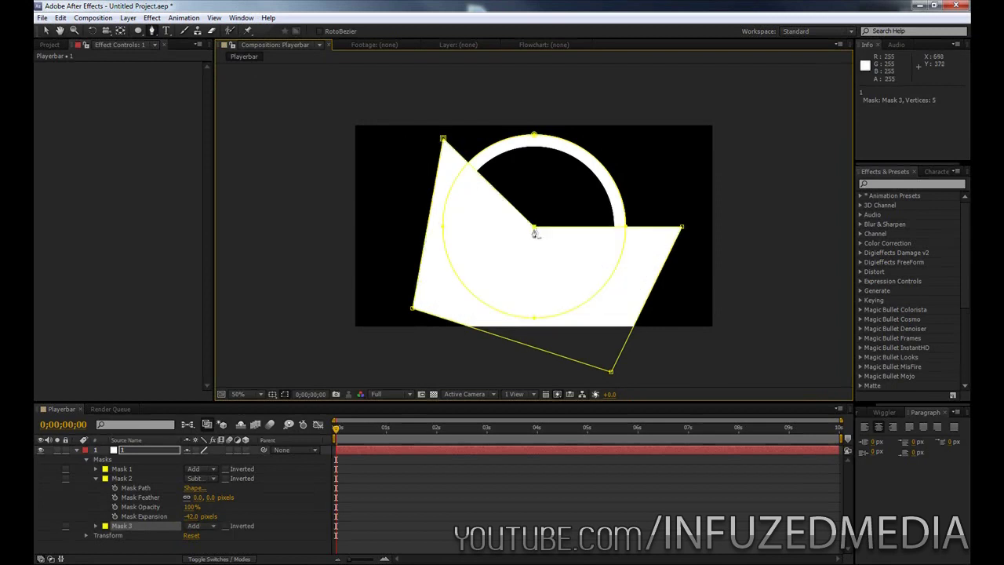
# Step: Set Mask 3 to Subtract to leave the upper arc, undoing an accidental corner move
pyautogui.click(195, 526)
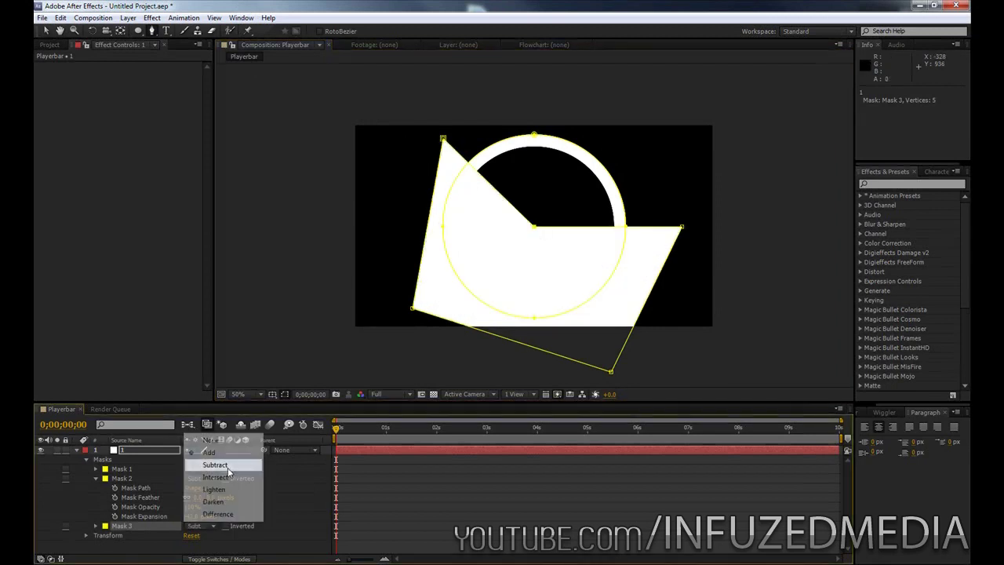
pyautogui.click(226, 463)
pyautogui.click(297, 200)
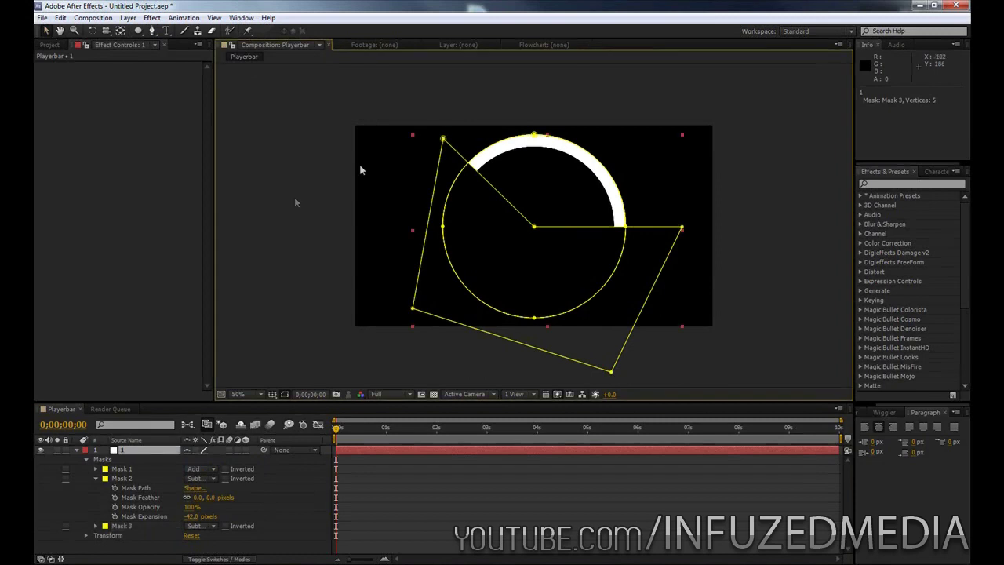
pyautogui.click(773, 272)
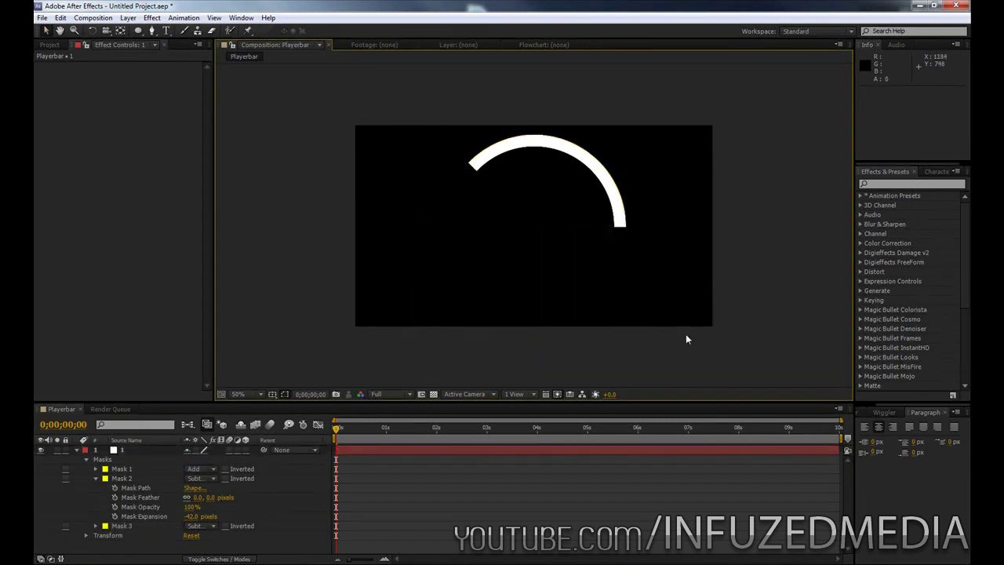
pyautogui.click(118, 524)
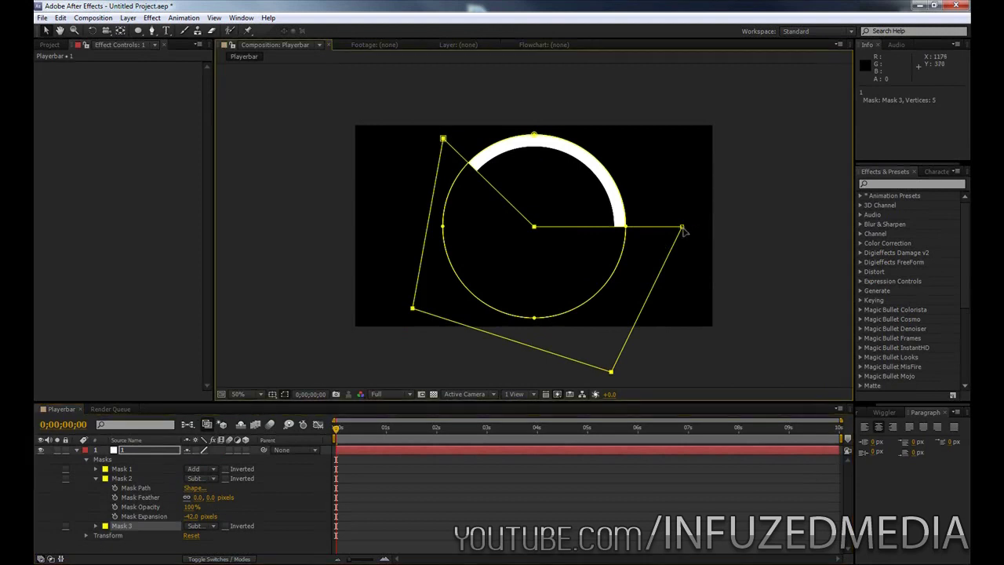
pyautogui.moveTo(683, 226); pyautogui.dragTo(708, 276)
pyautogui.hotkey('ctrl', 'z')
pyautogui.click(260, 350)
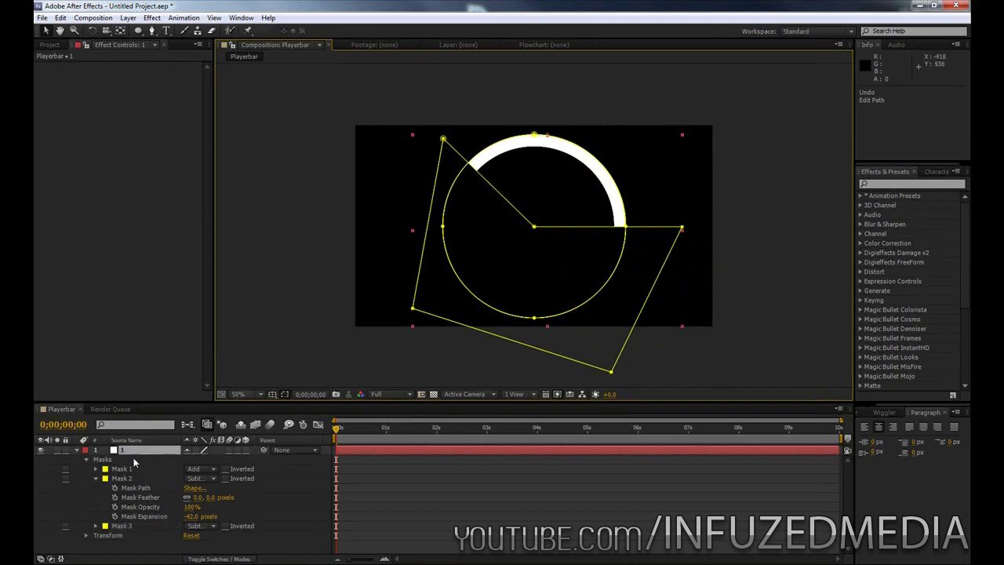
# Step: Make the arc layer 3D and give its Z Rotation the expression wiggle(.5,200)
pyautogui.click(77, 450)
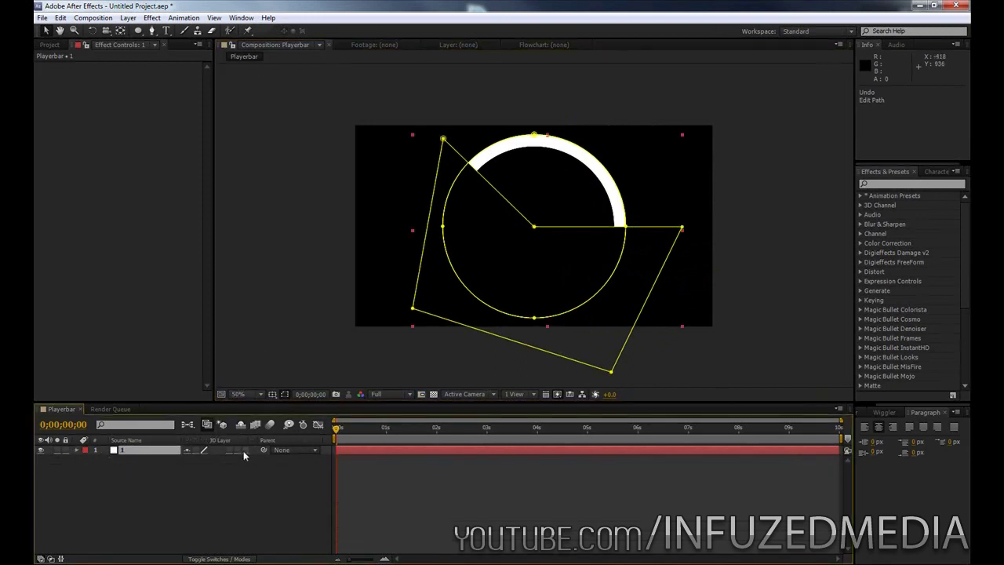
pyautogui.click(244, 451)
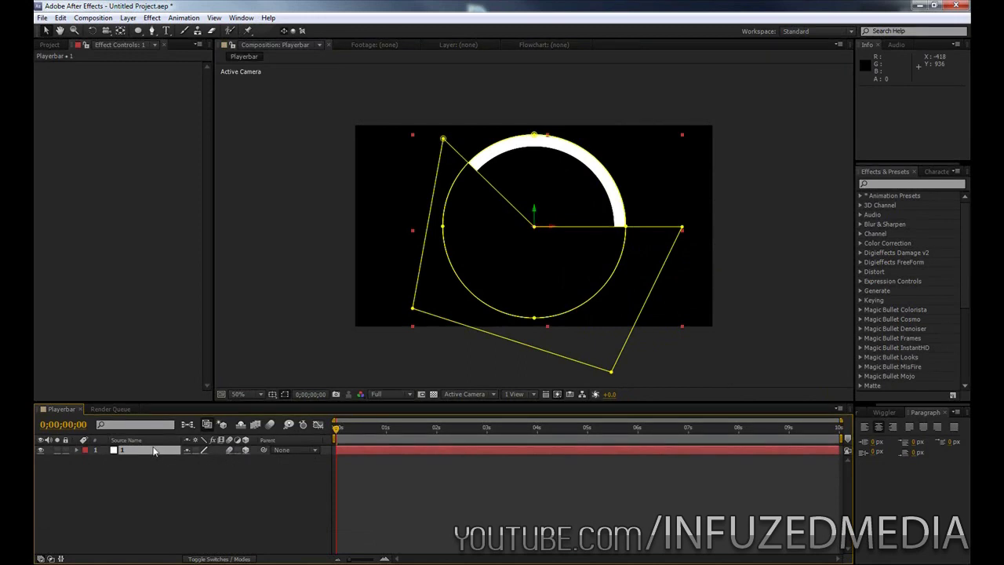
pyautogui.press('r')
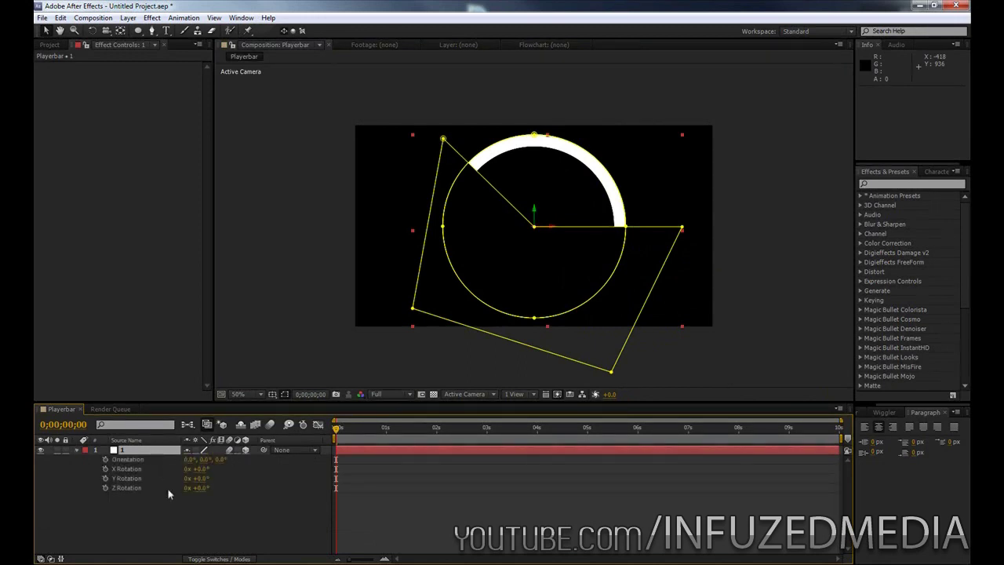
pyautogui.keyDown('alt'); pyautogui.click(107, 488); pyautogui.keyUp('alt')
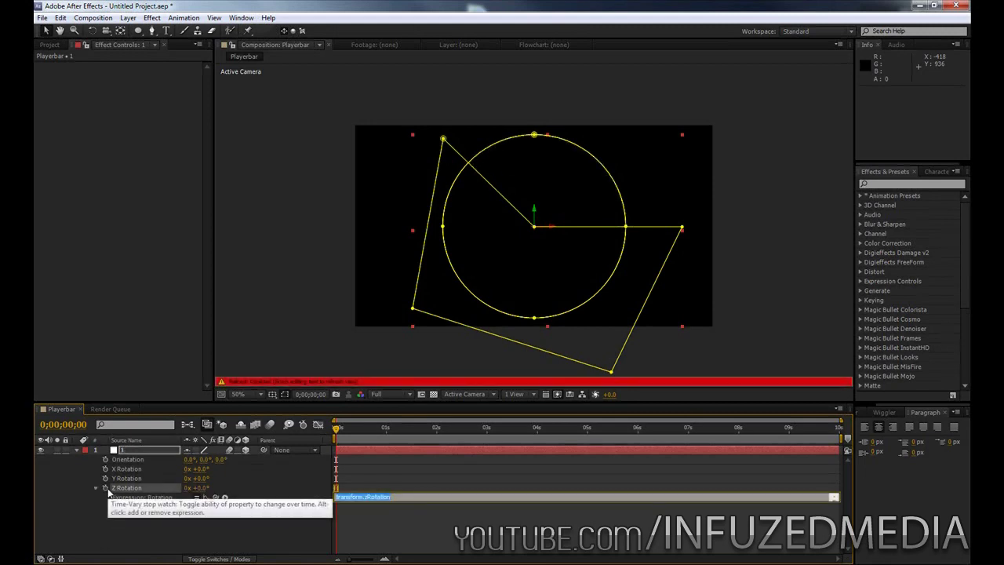
pyautogui.write('wiggle(.5,200')
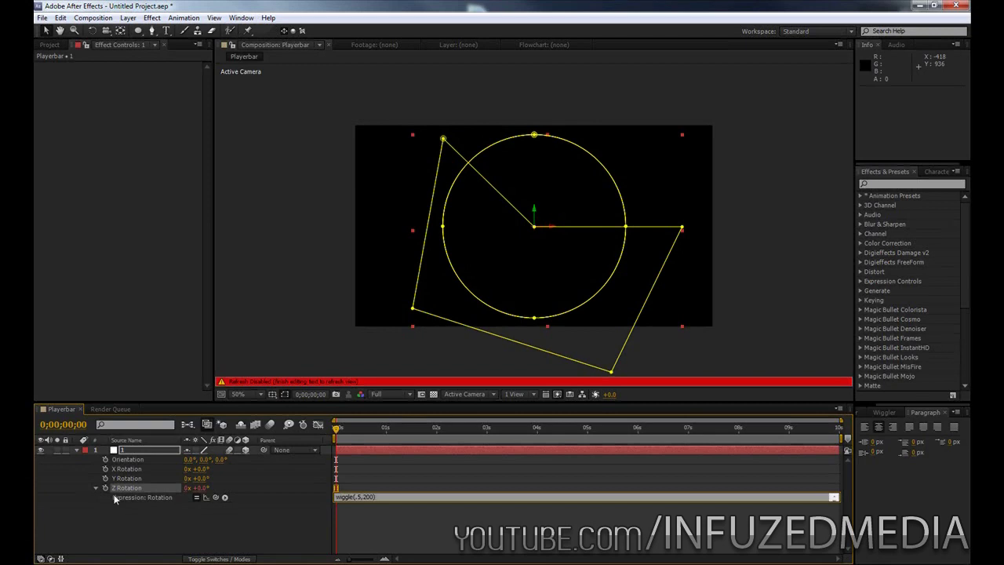
pyautogui.click(252, 357)
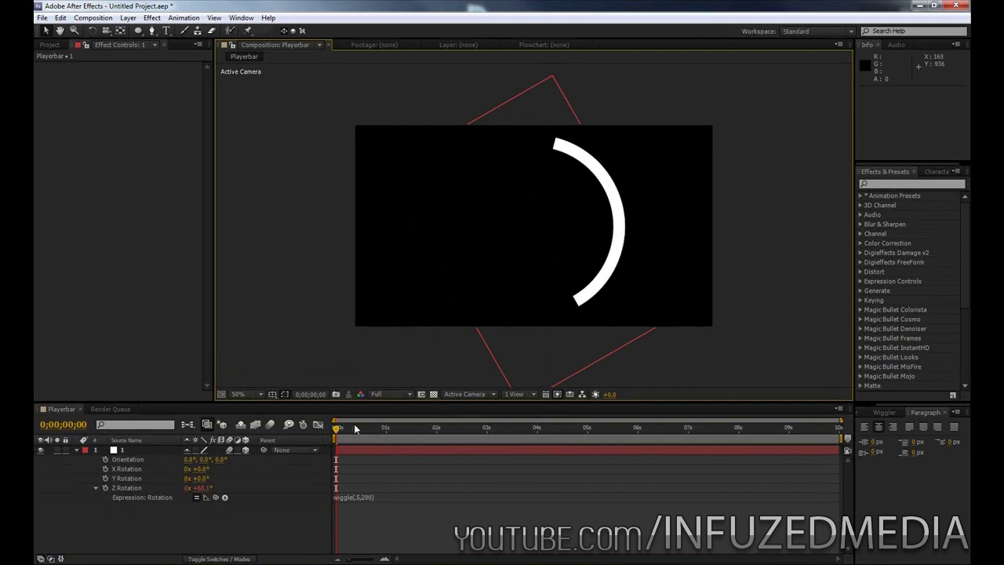
pyautogui.moveTo(337, 430)
pyautogui.mouseDown()
pyautogui.moveTo(733, 427)
pyautogui.moveTo(339, 432)
pyautogui.moveTo(355, 436)
pyautogui.mouseUp()
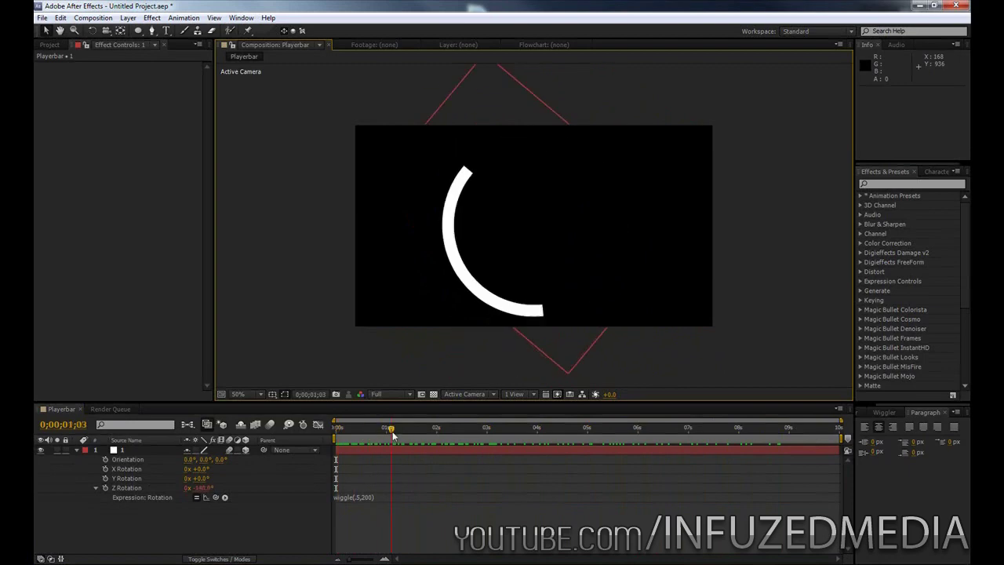
pyautogui.click(151, 451)
# Step: Duplicate the wiggling arc layer into four copies
pyautogui.hotkey('ctrl', 'd')
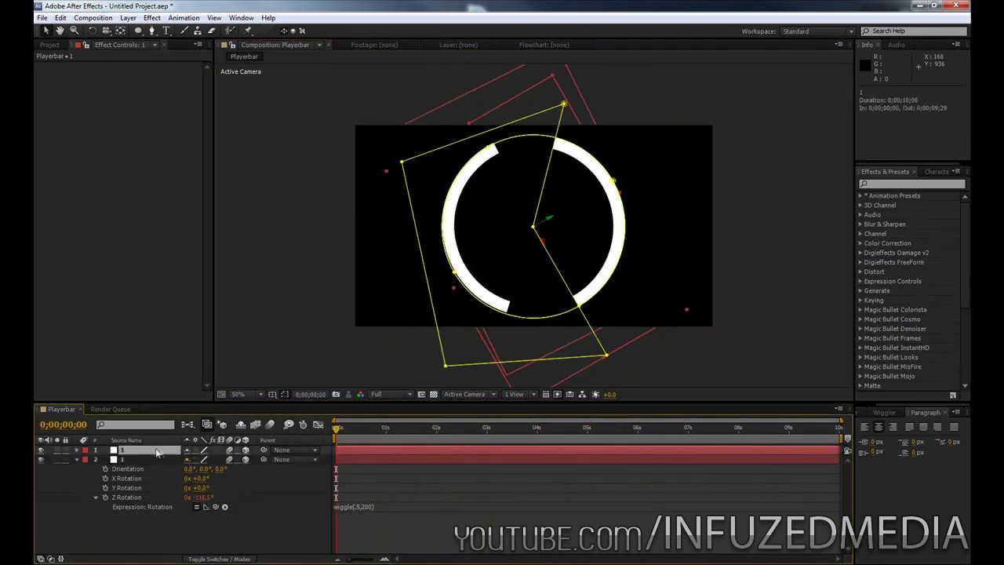
pyautogui.moveTo(339, 428); pyautogui.dragTo(468, 429)
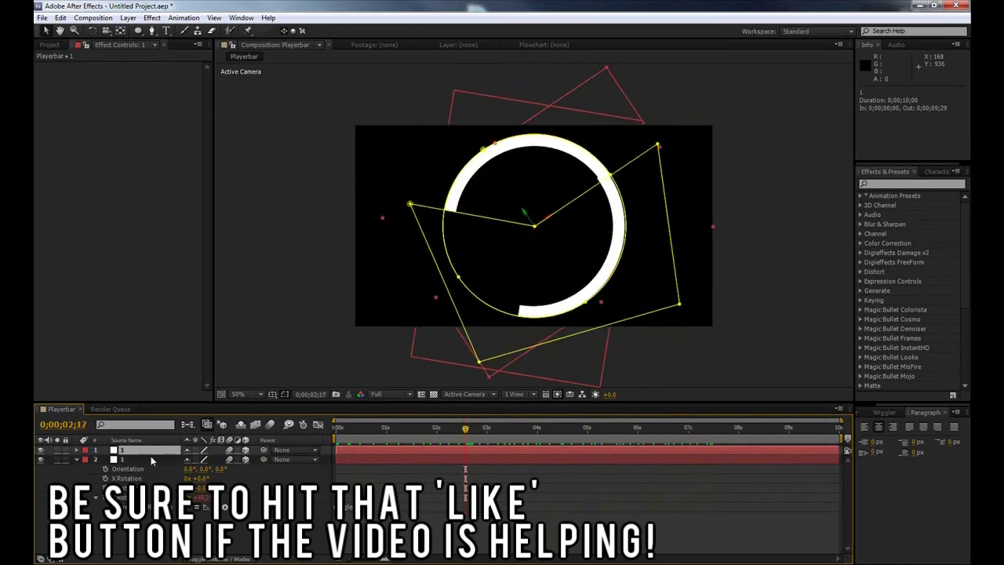
pyautogui.hotkey('ctrl', 'd')
pyautogui.hotkey('ctrl', 'd')
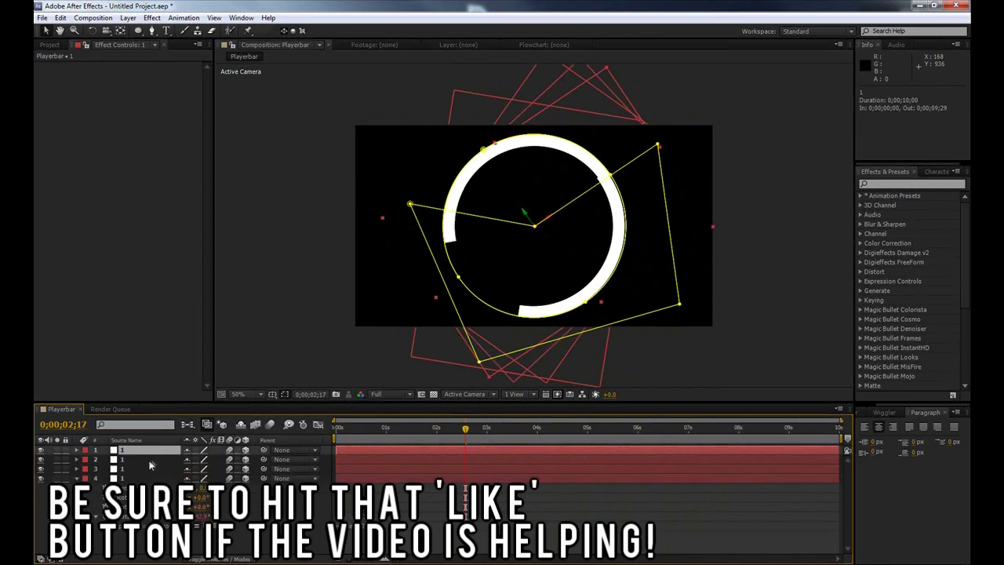
# Step: Scale layer 1 to 72% and layer 3 to 44%, then preview the rings
pyautogui.press('s')
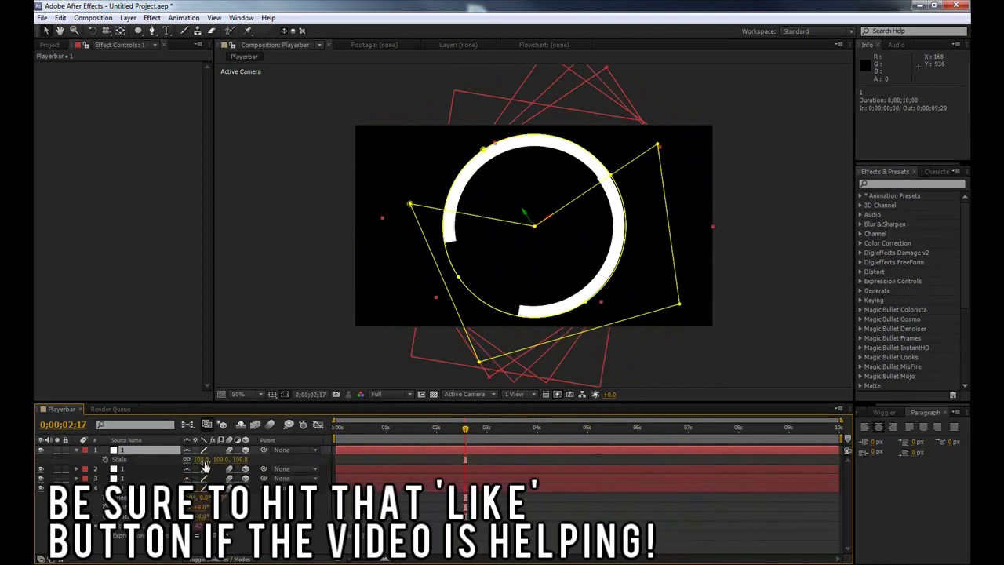
pyautogui.moveTo(200, 459); pyautogui.dragTo(188, 462)
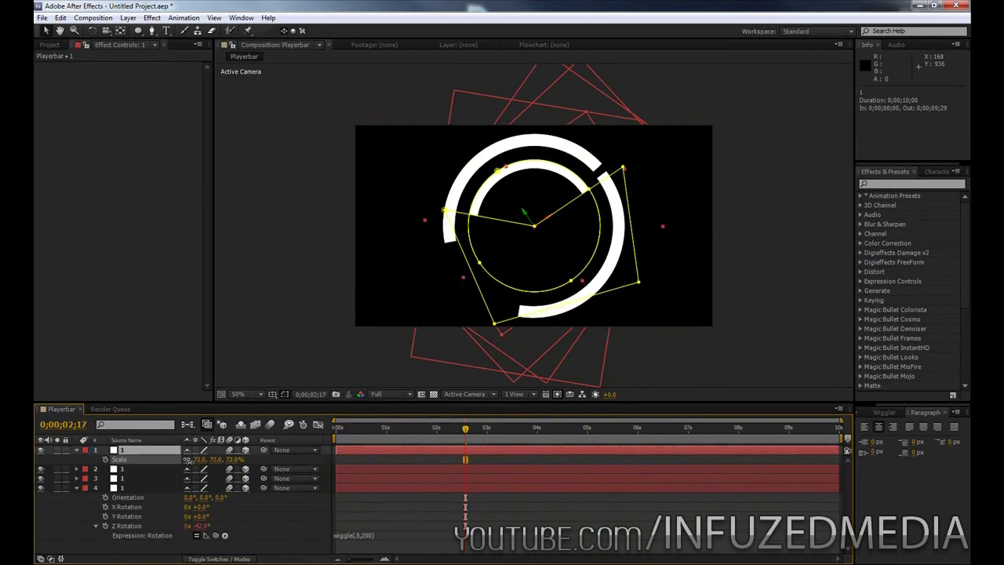
pyautogui.click(148, 478)
pyautogui.press('s')
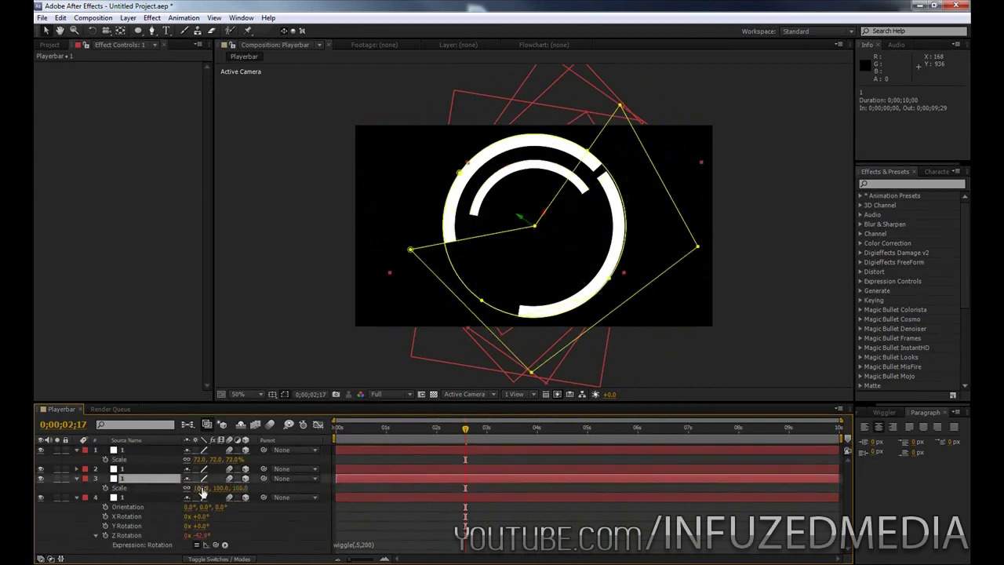
pyautogui.moveTo(202, 490); pyautogui.dragTo(200, 490)
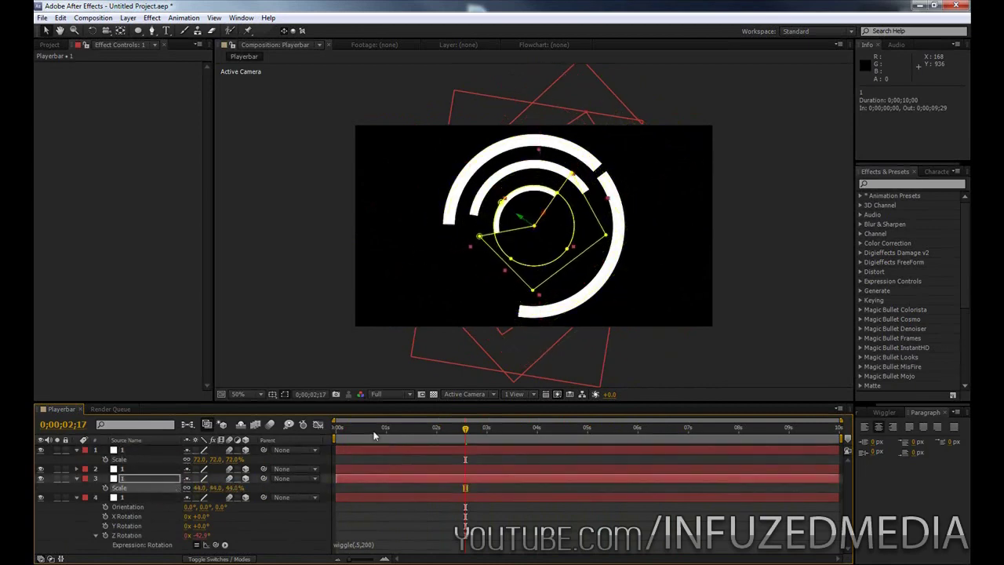
pyautogui.press('KP_0')
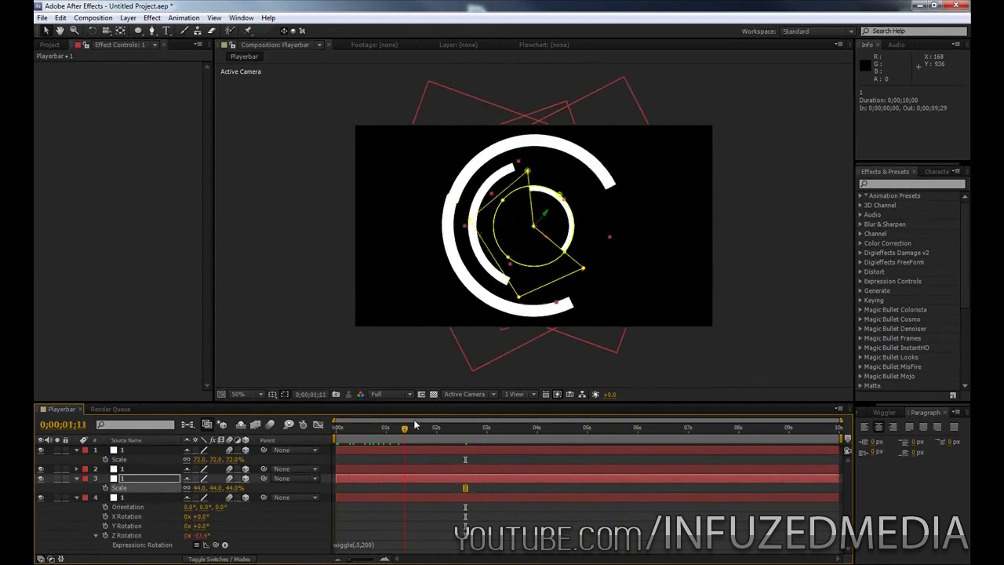
pyautogui.click(301, 277)
pyautogui.click(429, 428)
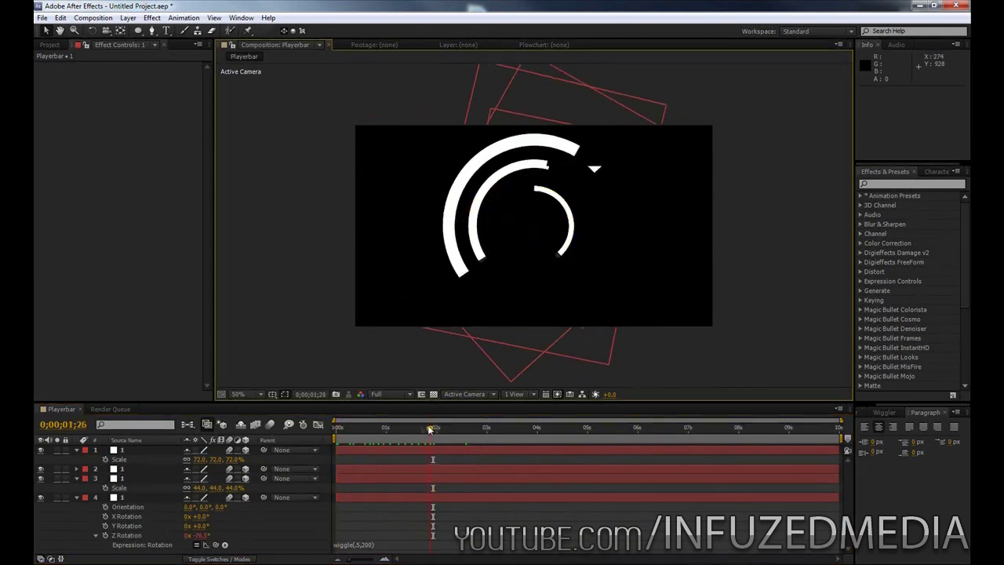
pyautogui.press('KP_0')
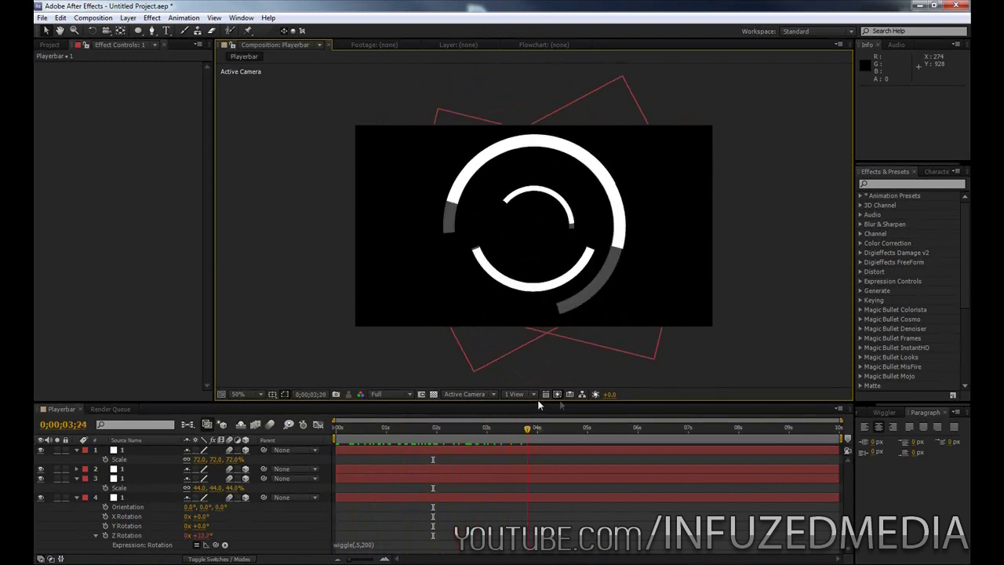
pyautogui.click(213, 475)
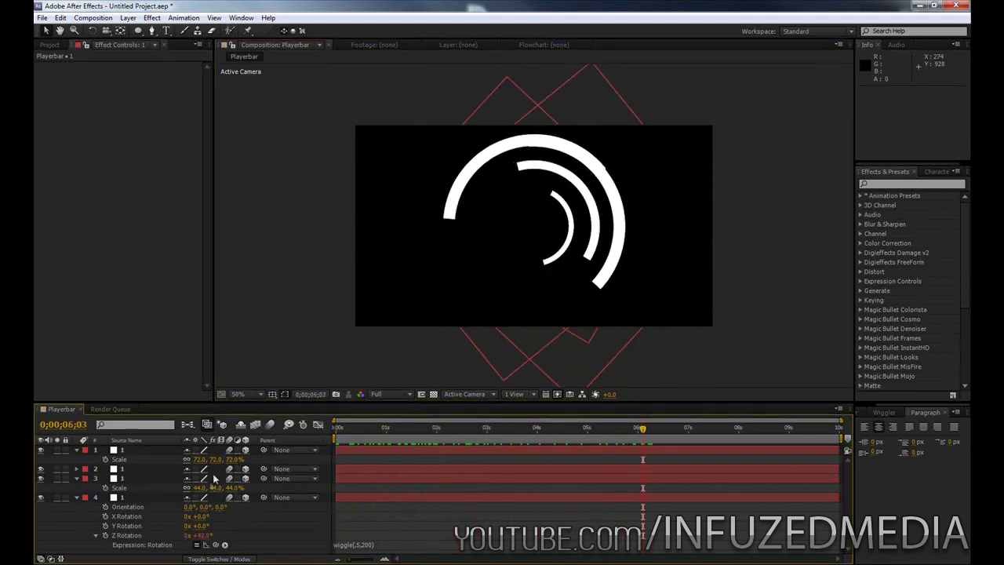
pyautogui.moveTo(394, 494); pyautogui.dragTo(257, 500)
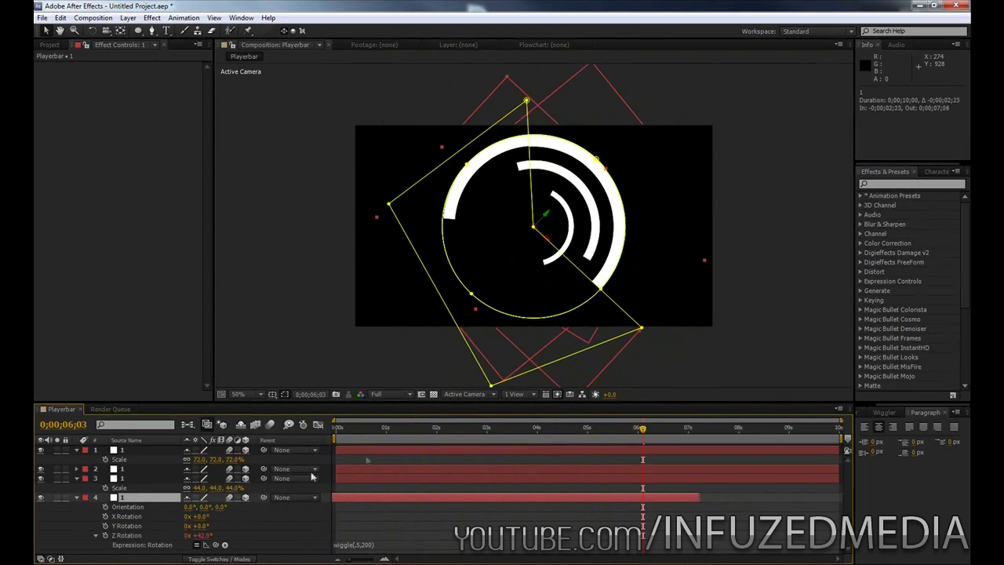
pyautogui.hotkey('ctrl', 'z')
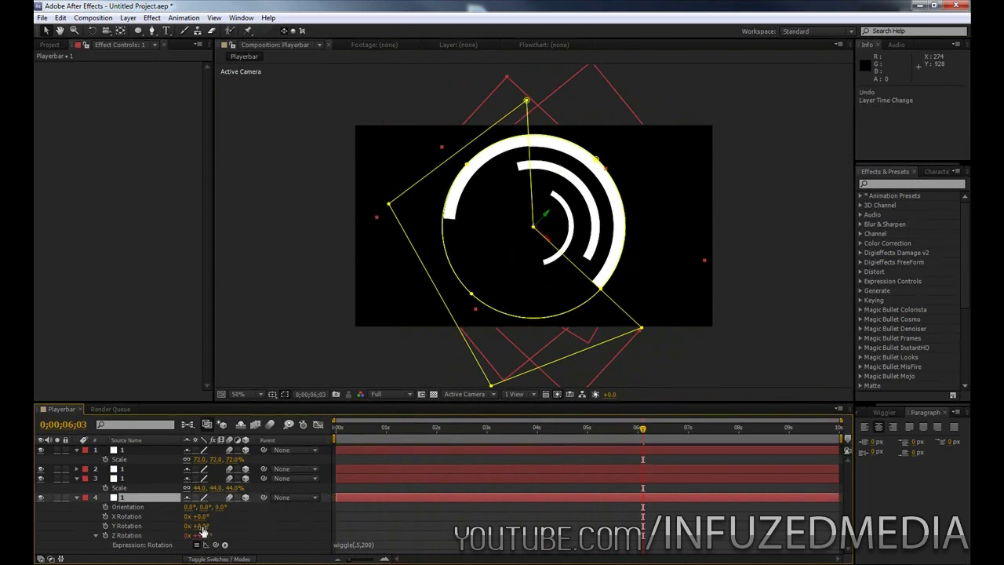
pyautogui.click(400, 429)
pyautogui.moveTo(373, 436)
pyautogui.mouseDown()
pyautogui.moveTo(280, 440)
pyautogui.moveTo(354, 439)
pyautogui.mouseUp()
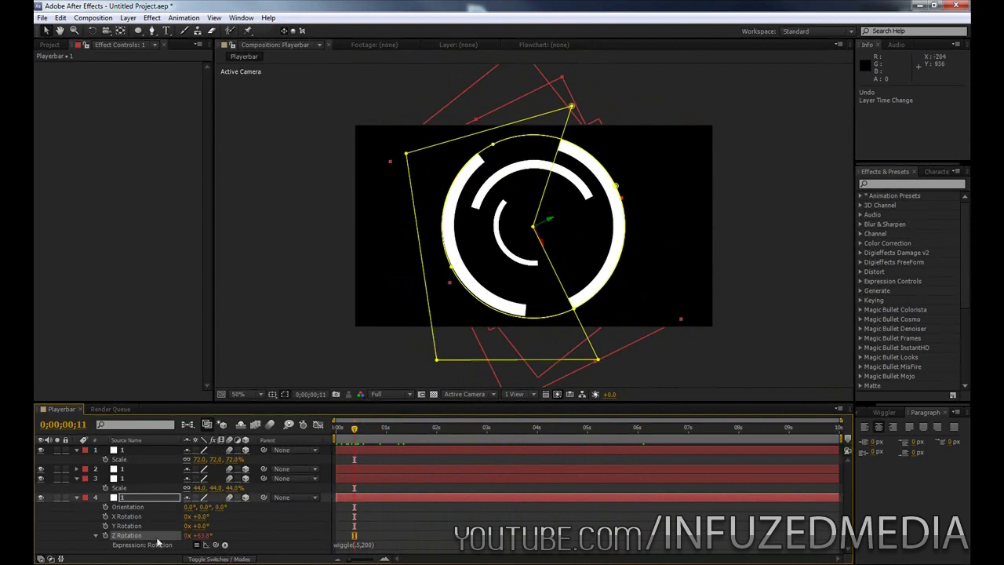
pyautogui.press('m')
pyautogui.press('m')
pyautogui.scroll(-3, 185, 510)
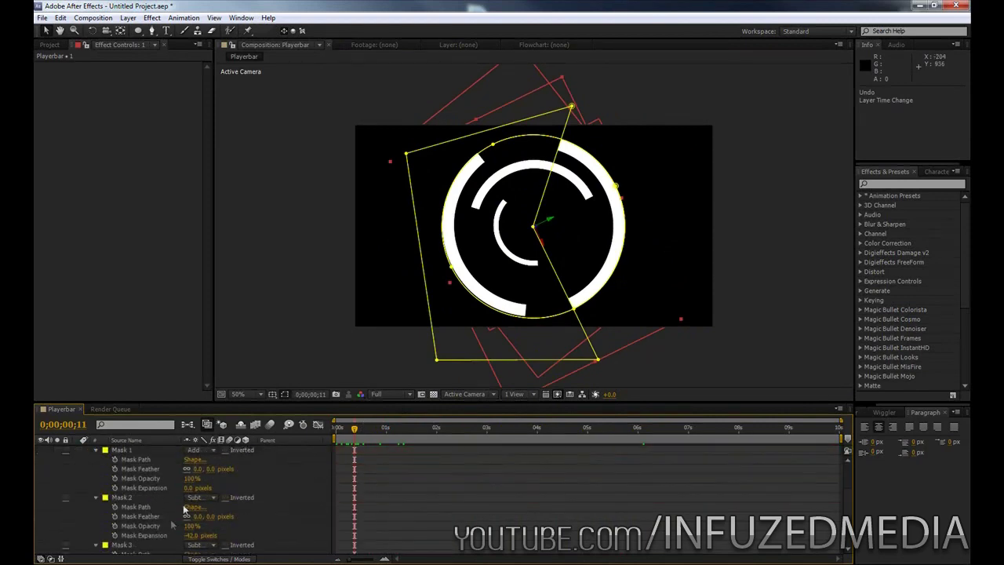
pyautogui.scroll(-2, 185, 510)
pyautogui.moveTo(191, 507); pyautogui.dragTo(207, 507)
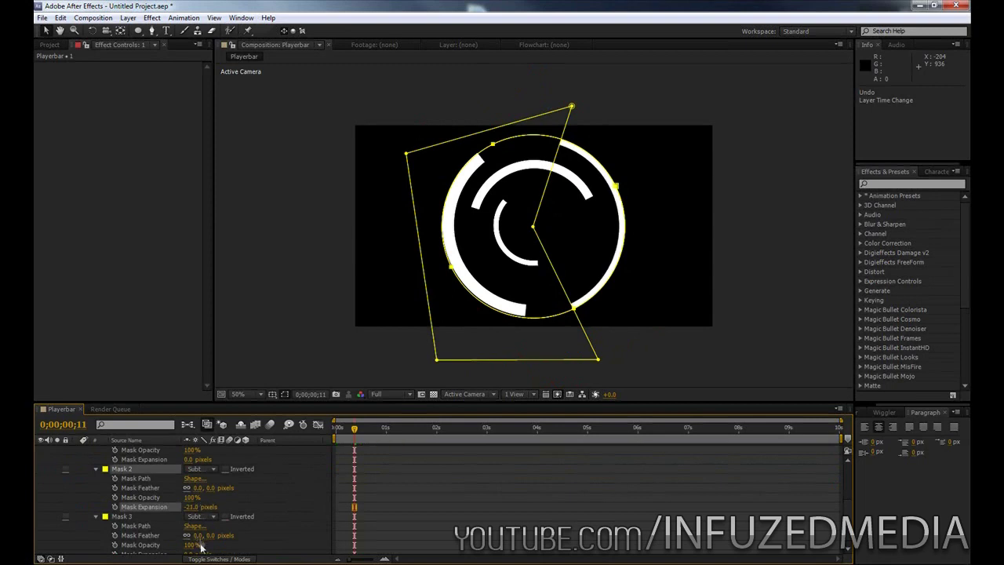
pyautogui.press('s')
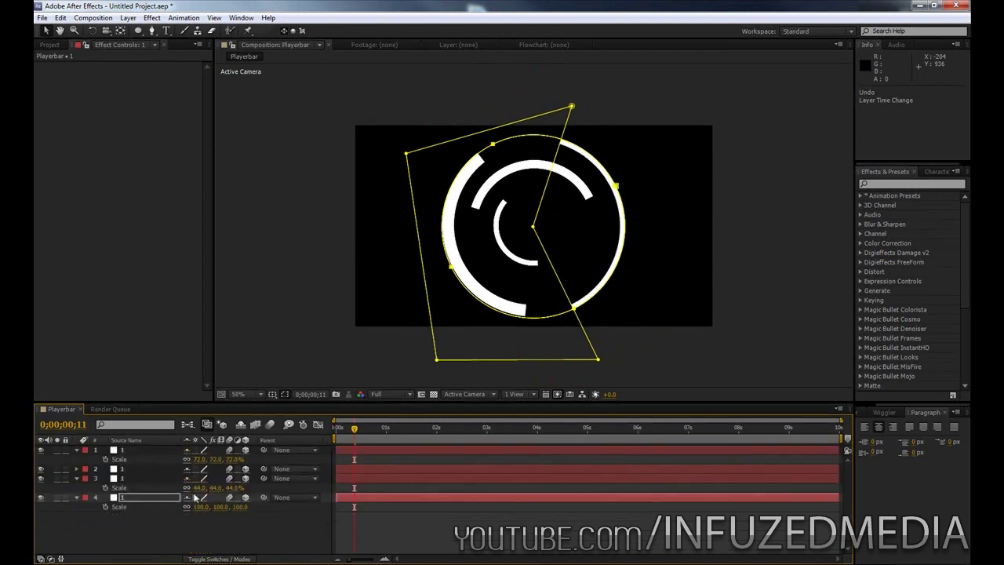
pyautogui.hotkey('ctrl', 'Up')
pyautogui.hotkey('ctrl', 'Up')
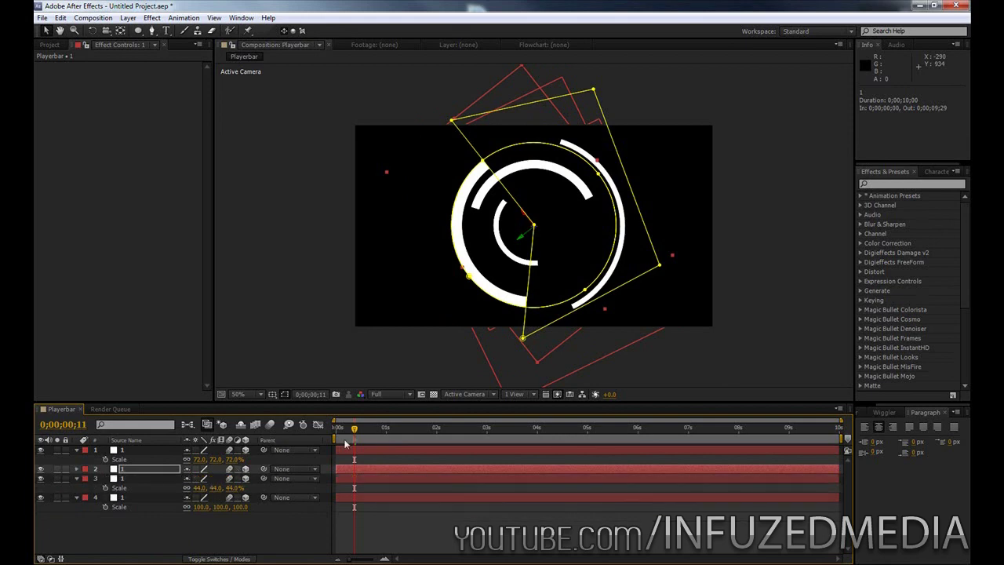
pyautogui.press('pageup')
pyautogui.press('pageup')
pyautogui.press('space')
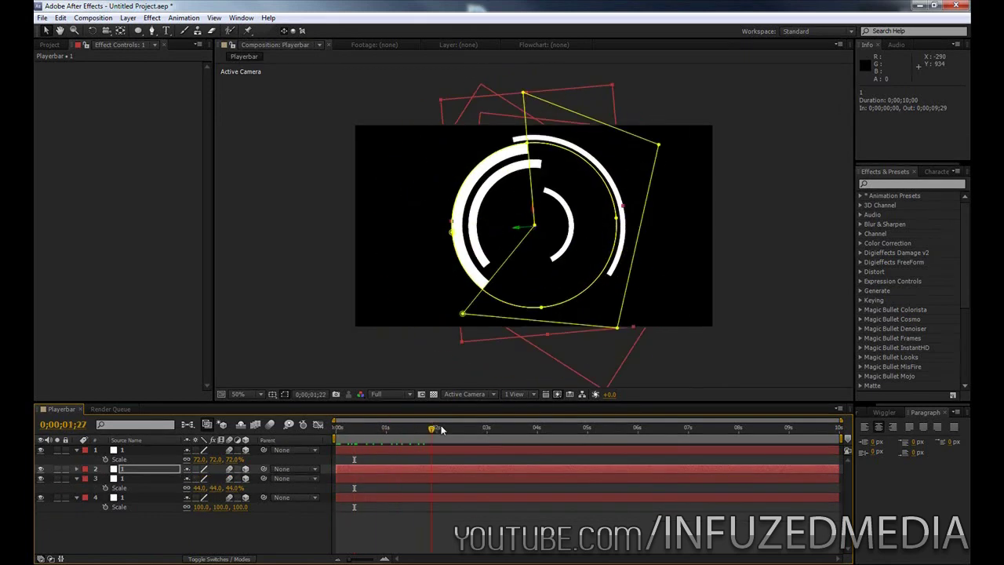
pyautogui.click(320, 343)
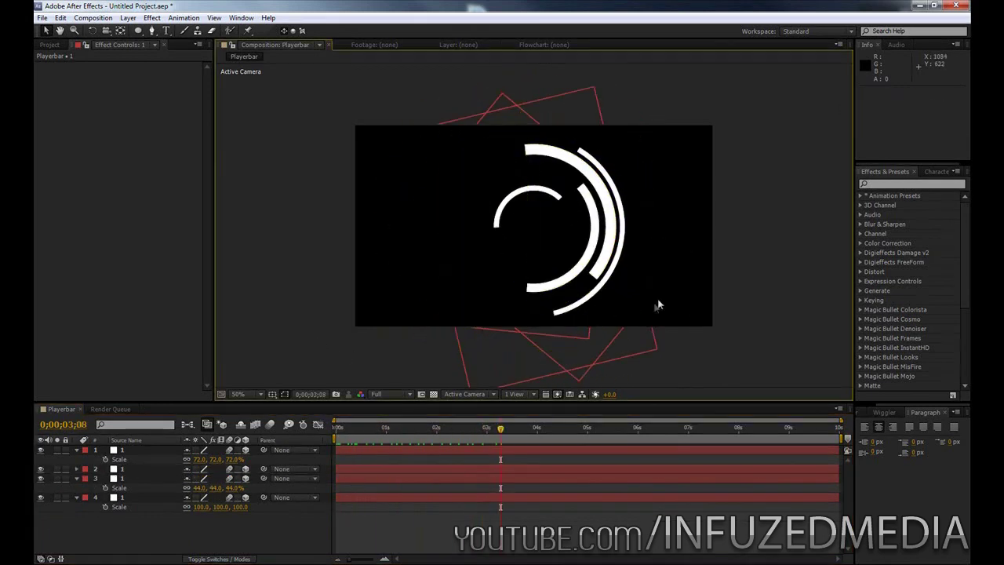
pyautogui.click(339, 429)
pyautogui.moveTo(339, 429); pyautogui.dragTo(442, 429)
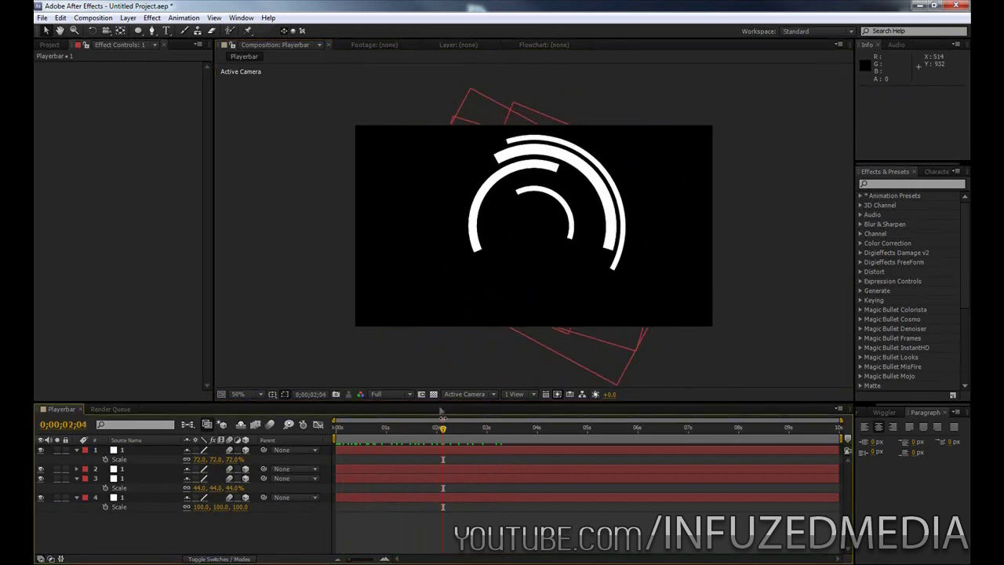
# Step: Pre-compose layers 1–4 into a composition named Gadget and scrub to check the animation
pyautogui.click(126, 499)
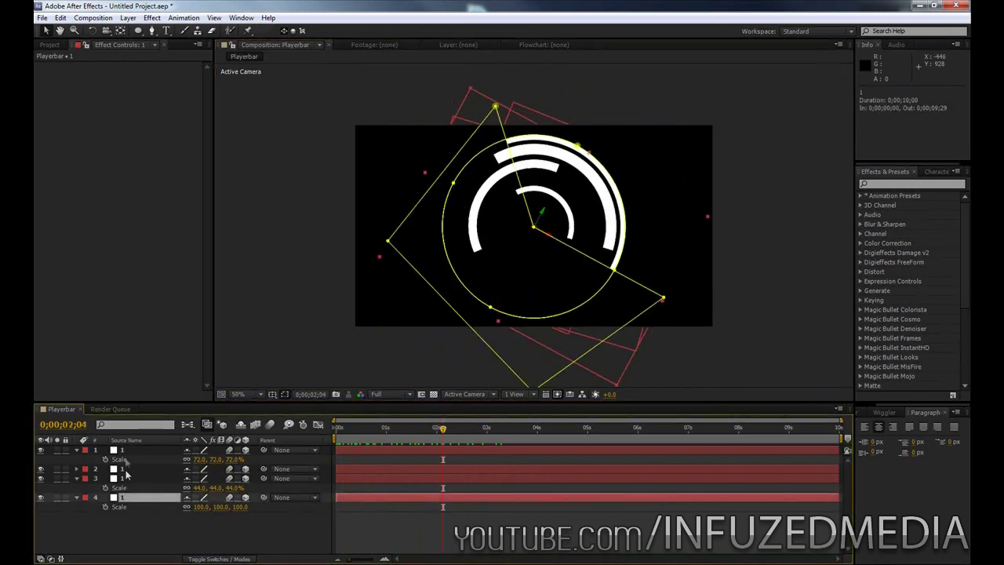
pyautogui.keyDown('shift'); pyautogui.click(126, 451); pyautogui.keyUp('shift')
pyautogui.click(128, 17)
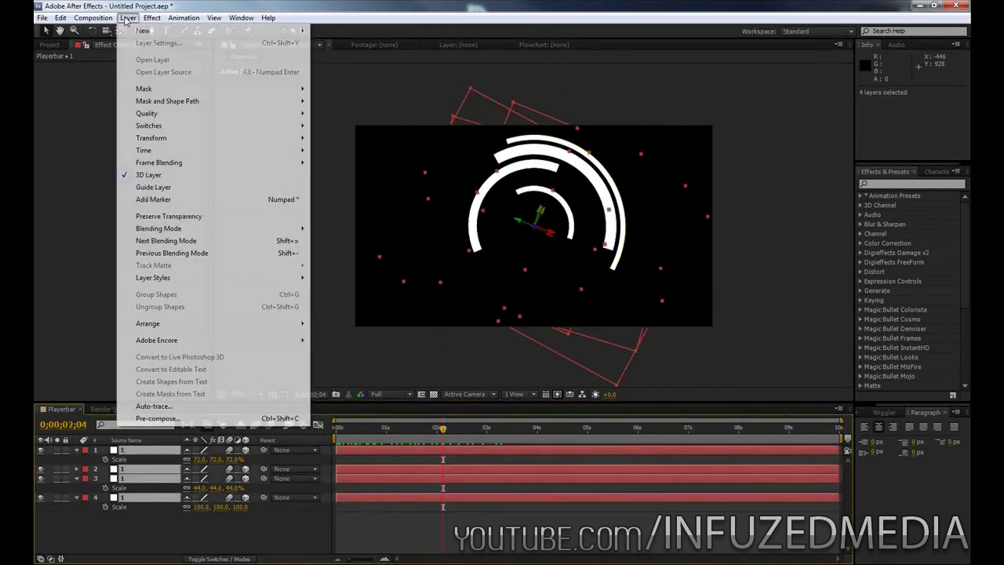
pyautogui.click(153, 418)
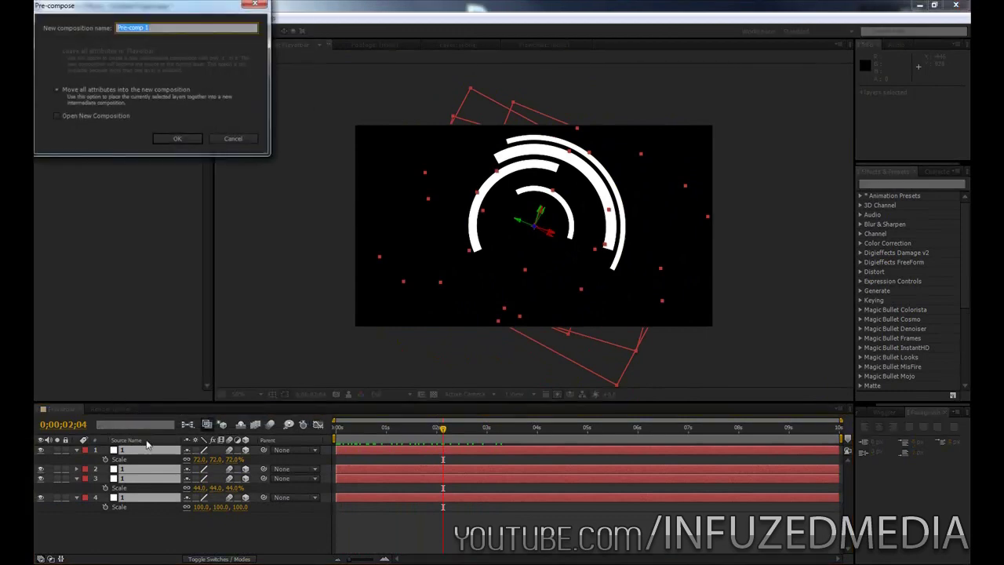
pyautogui.write('C')
pyautogui.write('adget')
pyautogui.press('Return')
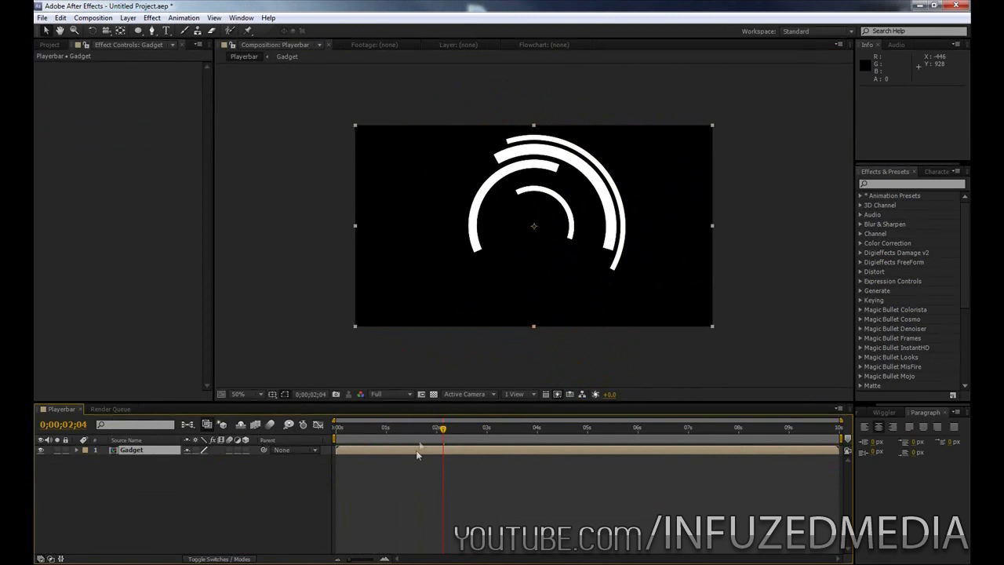
pyautogui.moveTo(414, 430); pyautogui.dragTo(477, 428)
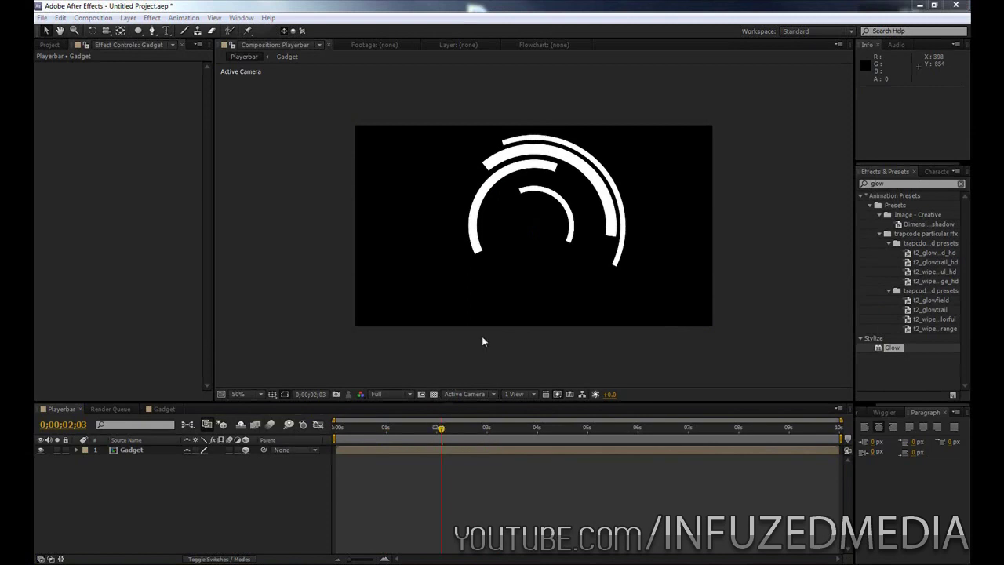
# Step: Scale the Gadget layer to 49% and drag it to the frame's lower-left corner
pyautogui.click(588, 184)
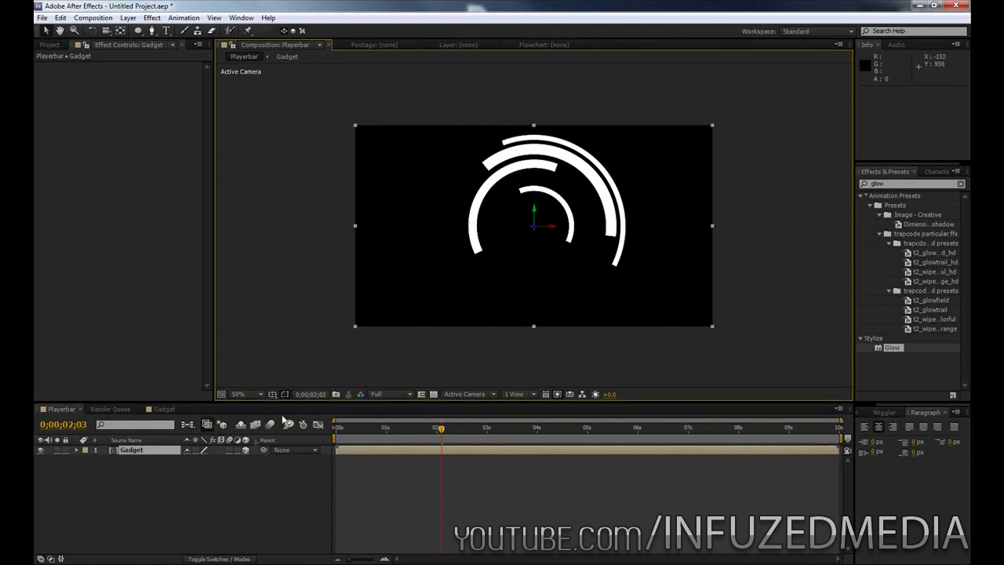
pyautogui.press('s')
pyautogui.moveTo(198, 458); pyautogui.dragTo(176, 459)
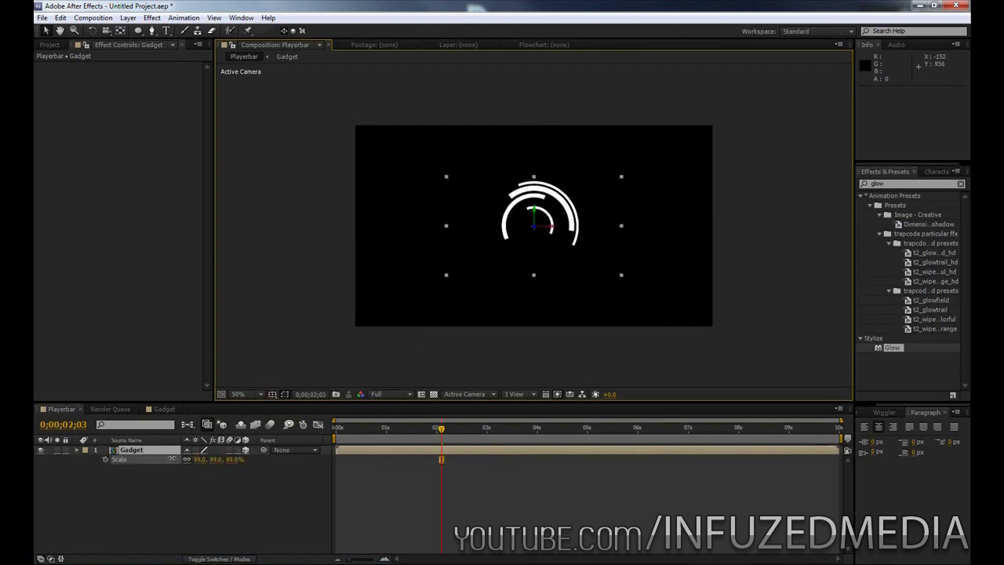
pyautogui.moveTo(568, 208); pyautogui.dragTo(432, 266)
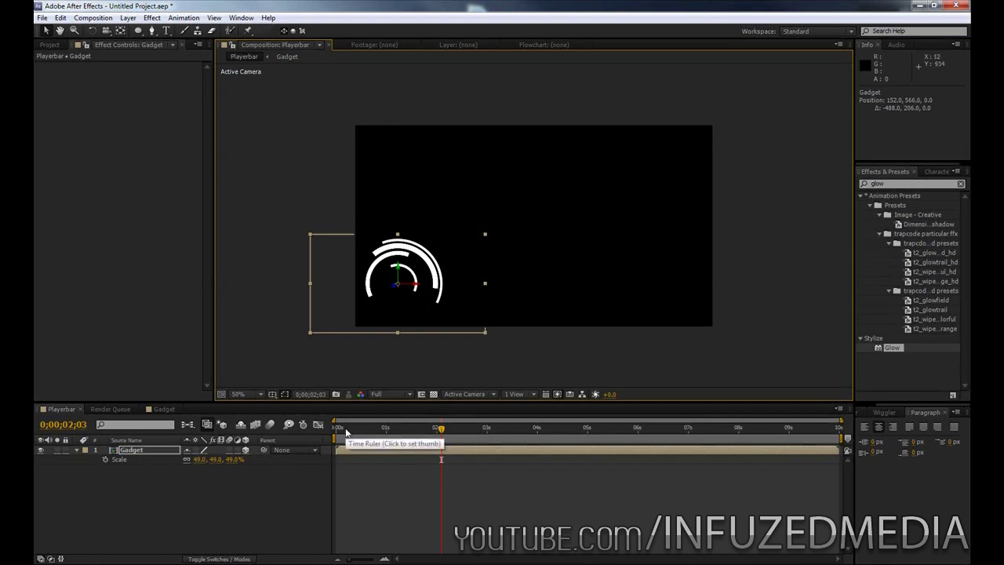
pyautogui.moveTo(346, 433); pyautogui.dragTo(372, 431)
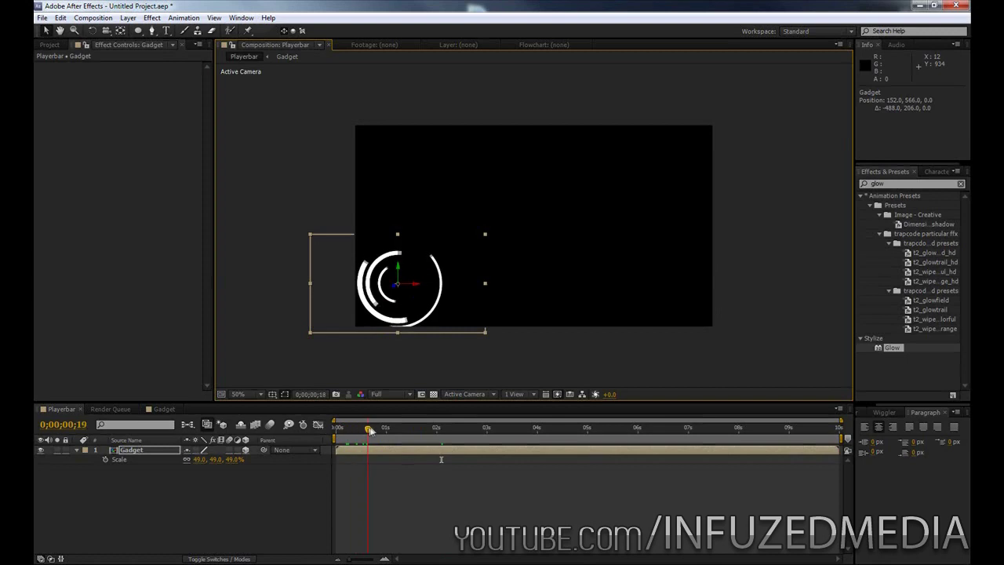
# Step: Nudge the Gadget slightly up and right, then preview the animation
pyautogui.moveTo(406, 300); pyautogui.dragTo(408, 293)
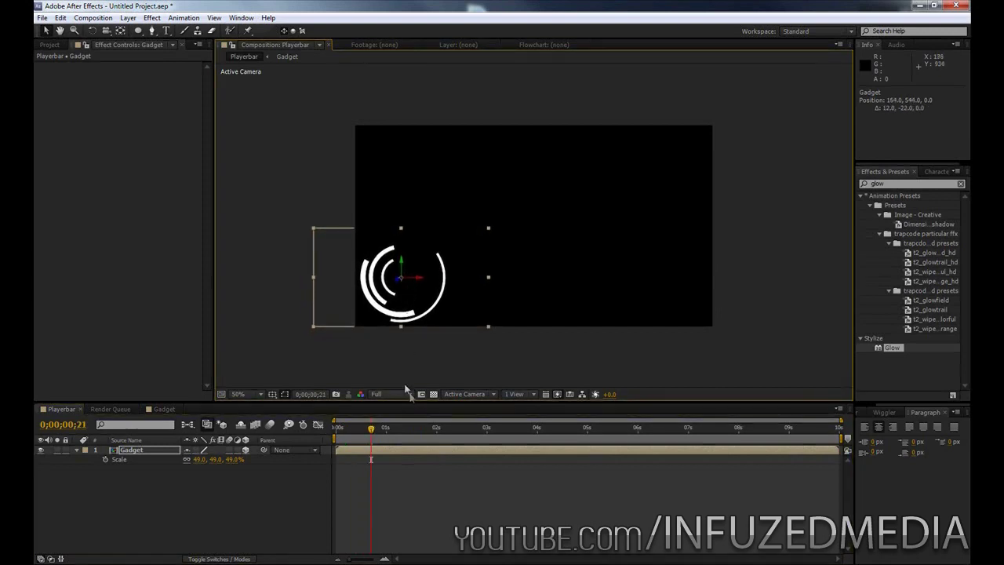
pyautogui.click(389, 416)
pyautogui.moveTo(390, 428); pyautogui.dragTo(365, 430)
pyautogui.press('KP_0')
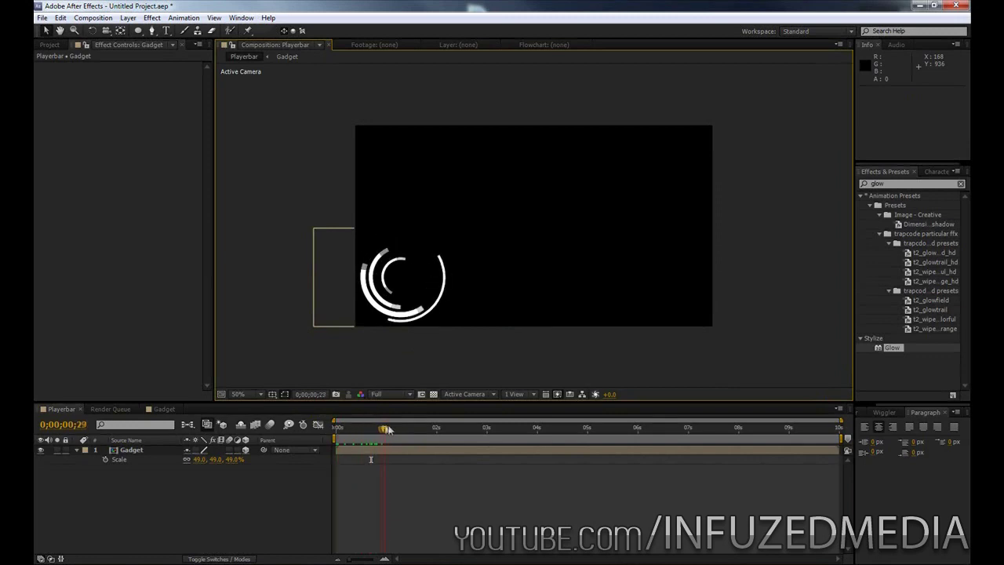
# Step: Set Position and X, Y, Z Rotation keyframes on the Gadget at 0;00;01;13
pyautogui.click(131, 447)
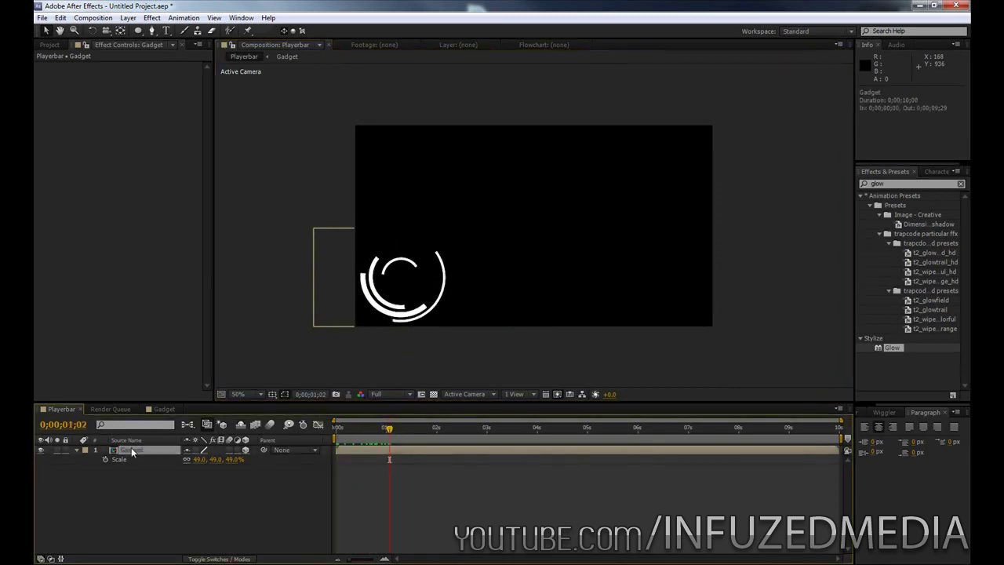
pyautogui.press('p')
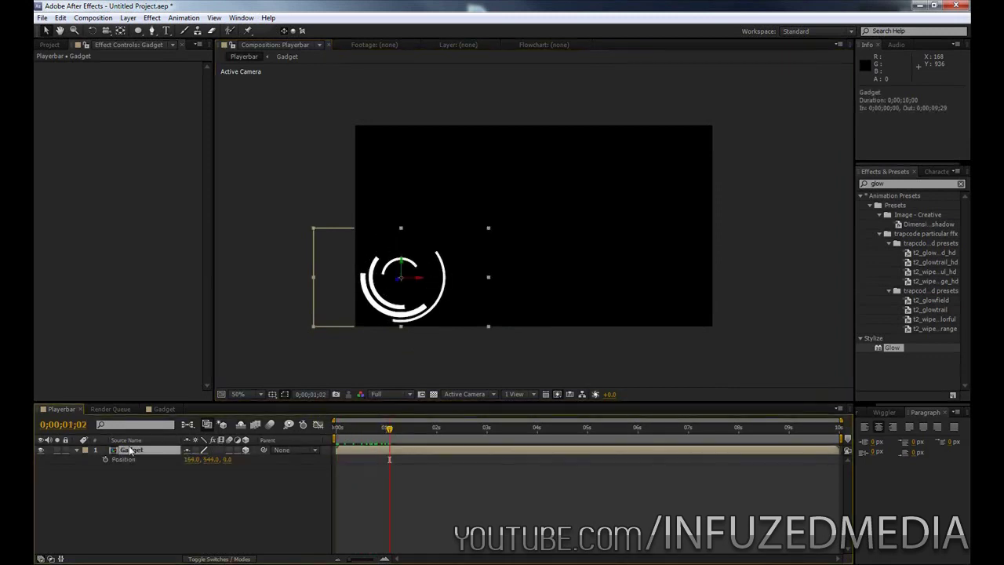
pyautogui.hotkey('shift', 'r')
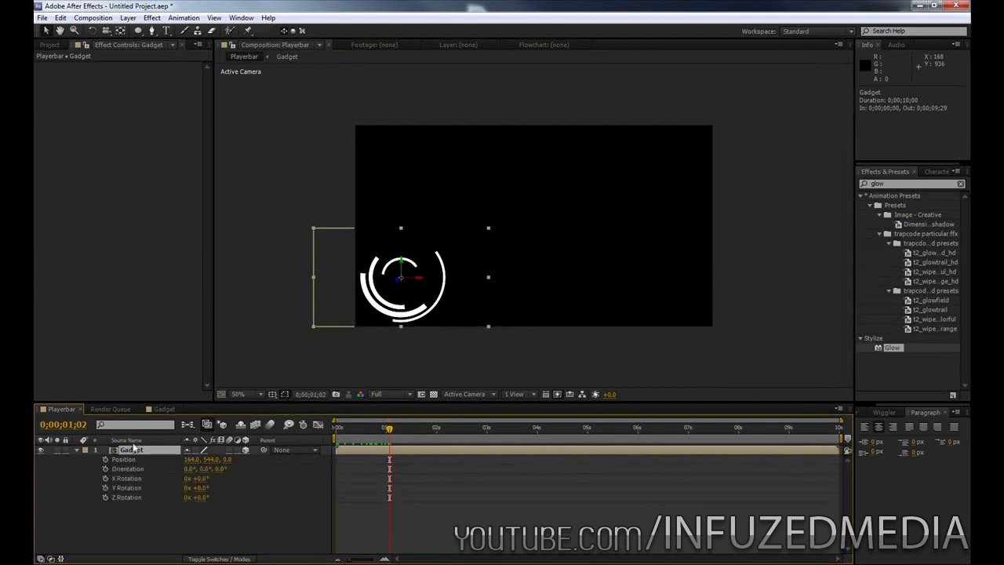
pyautogui.moveTo(390, 431); pyautogui.dragTo(409, 431)
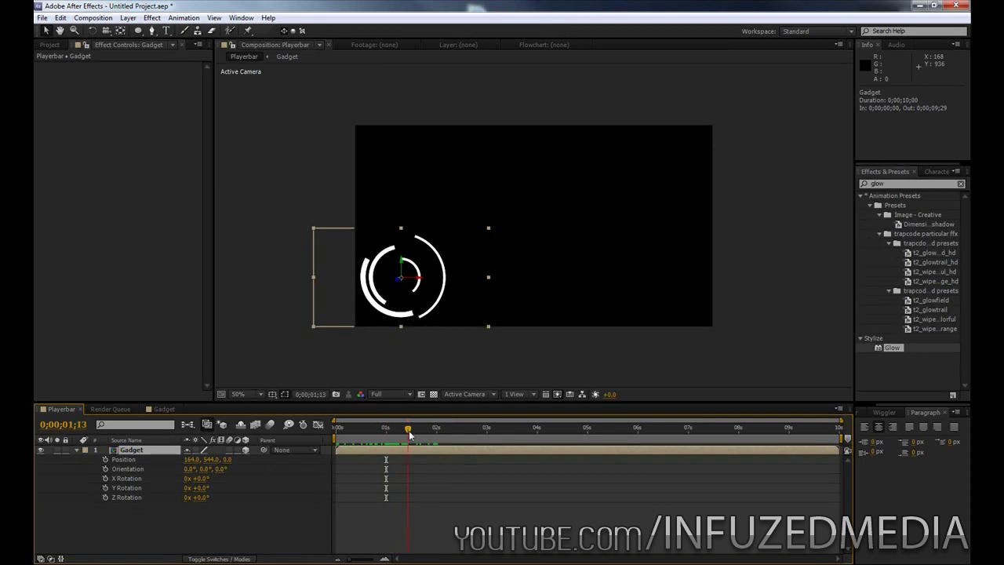
pyautogui.click(105, 460)
pyautogui.click(105, 478)
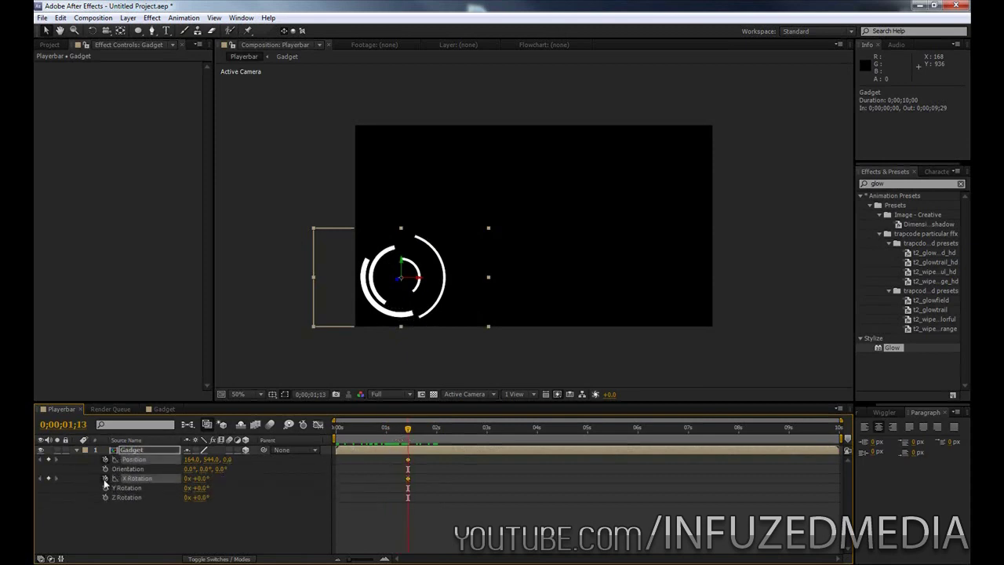
pyautogui.click(105, 488)
pyautogui.click(105, 496)
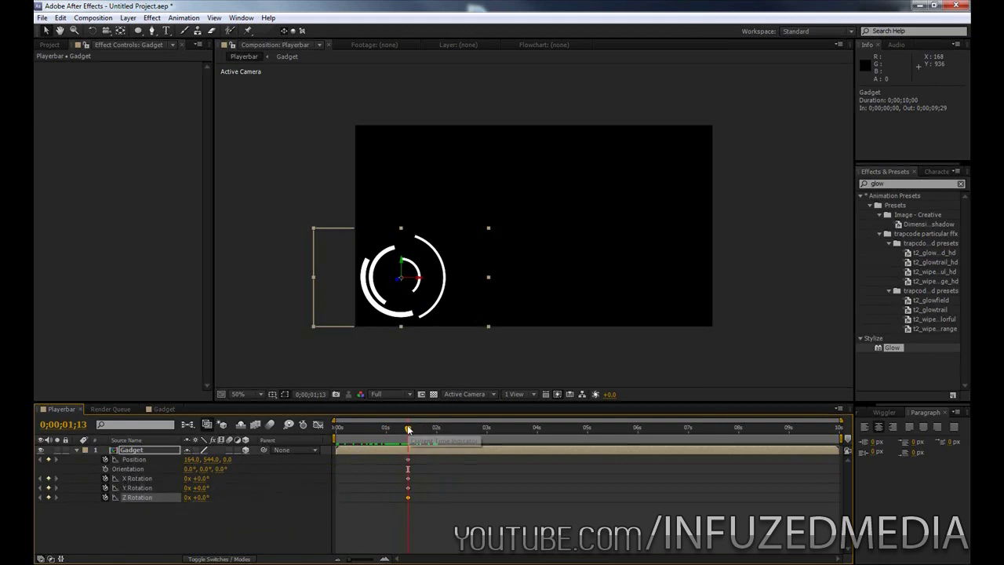
# Step: At 0;00;00;10, move the Gadget far back and left to Position -834, 828, 3780
pyautogui.moveTo(407, 428); pyautogui.dragTo(353, 428)
pyautogui.moveTo(226, 460); pyautogui.dragTo(514, 267)
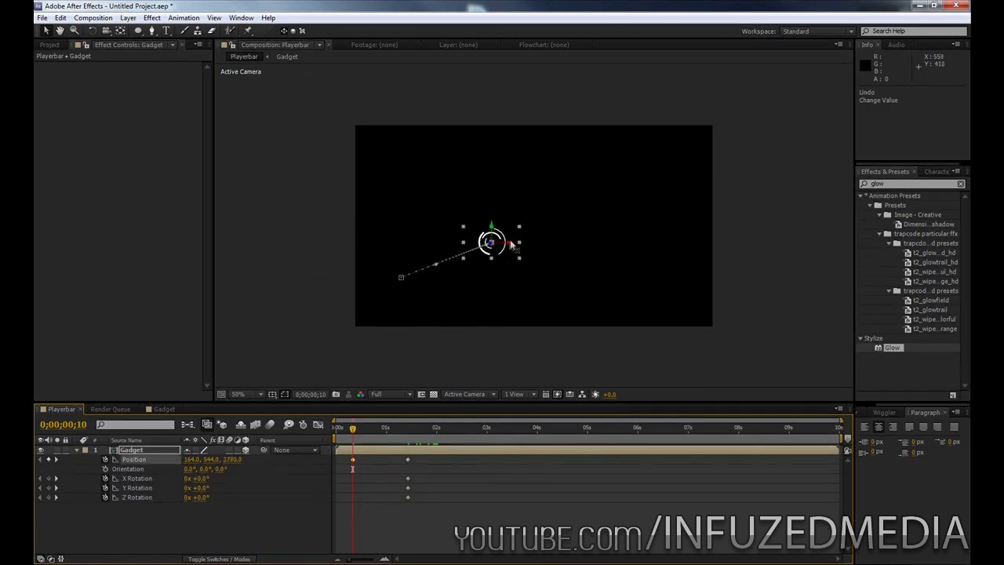
pyautogui.moveTo(512, 247); pyautogui.dragTo(283, 236)
pyautogui.moveTo(422, 228); pyautogui.dragTo(419, 308)
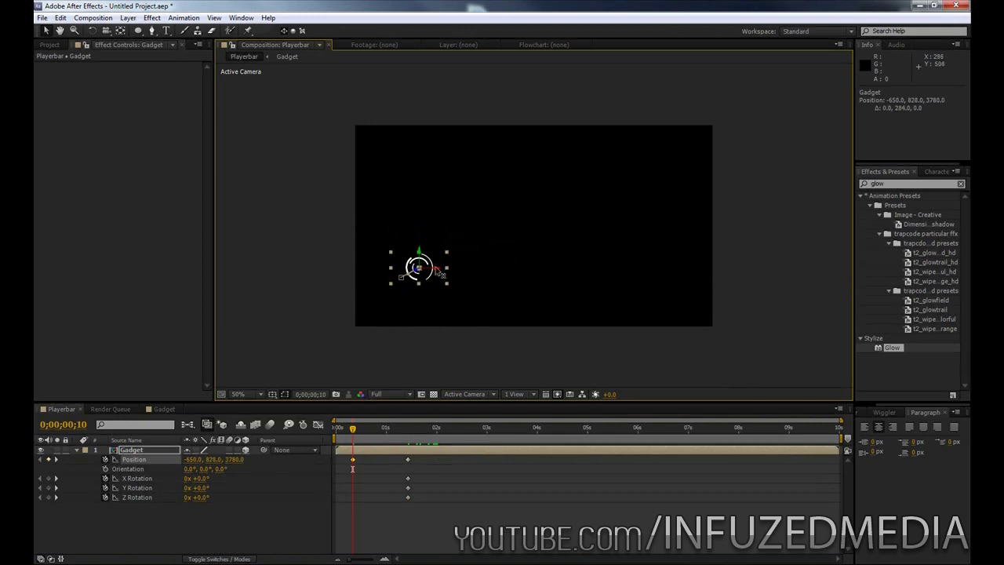
pyautogui.moveTo(437, 271); pyautogui.dragTo(385, 268)
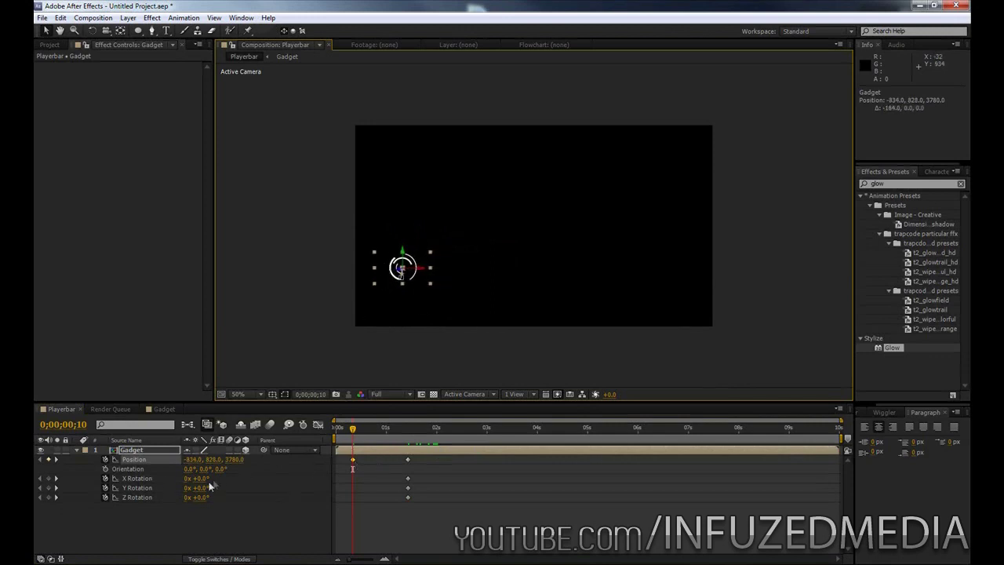
# Step: Set the start rotations to X 38°, Y 34°, Z 270°, then select all keyframes
pyautogui.moveTo(198, 498)
pyautogui.mouseDown()
pyautogui.moveTo(222, 500)
pyautogui.moveTo(203, 507)
pyautogui.mouseUp()
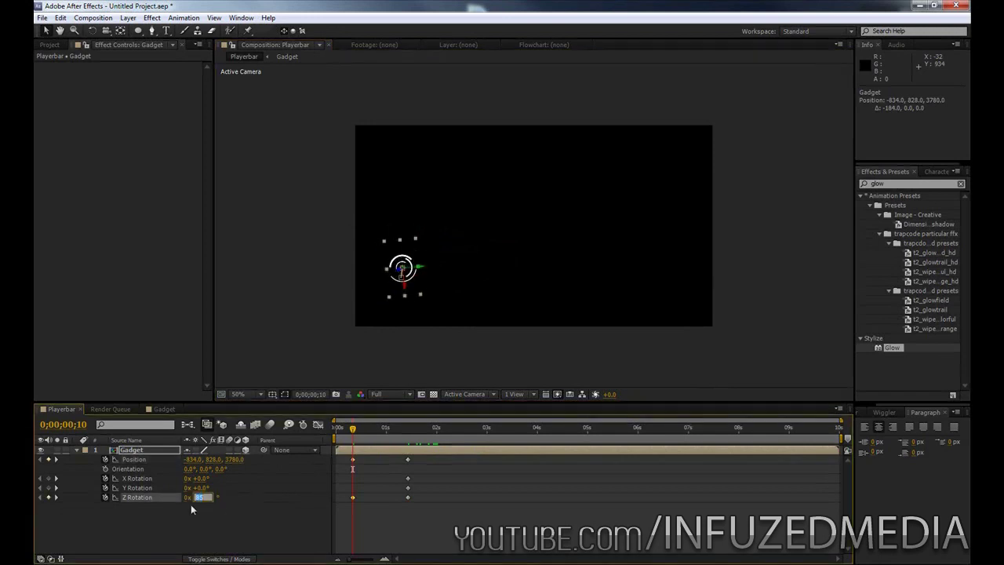
pyautogui.press('Return')
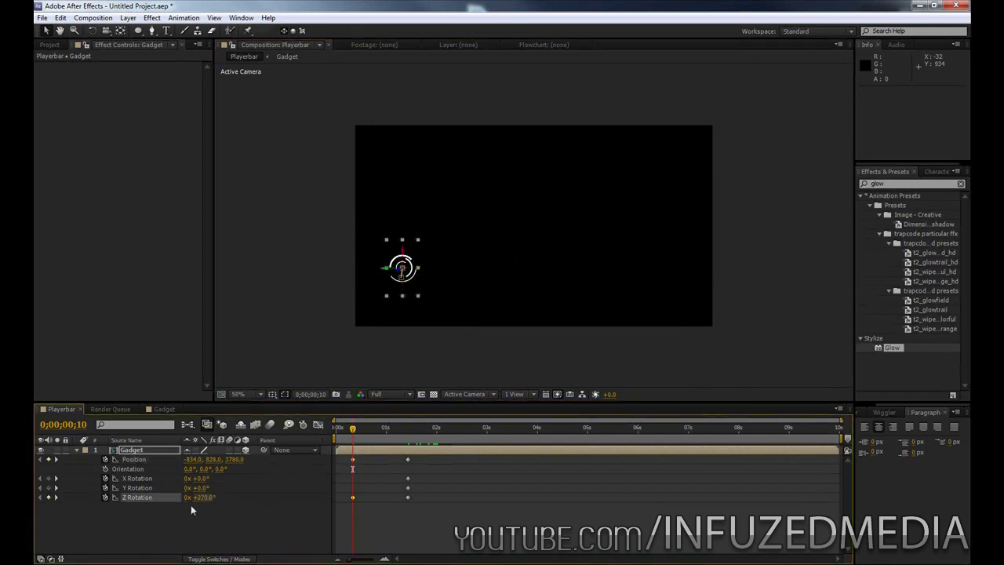
pyautogui.moveTo(204, 489); pyautogui.dragTo(225, 482)
pyautogui.moveTo(466, 506); pyautogui.dragTo(348, 455)
pyautogui.rightClick(353, 463)
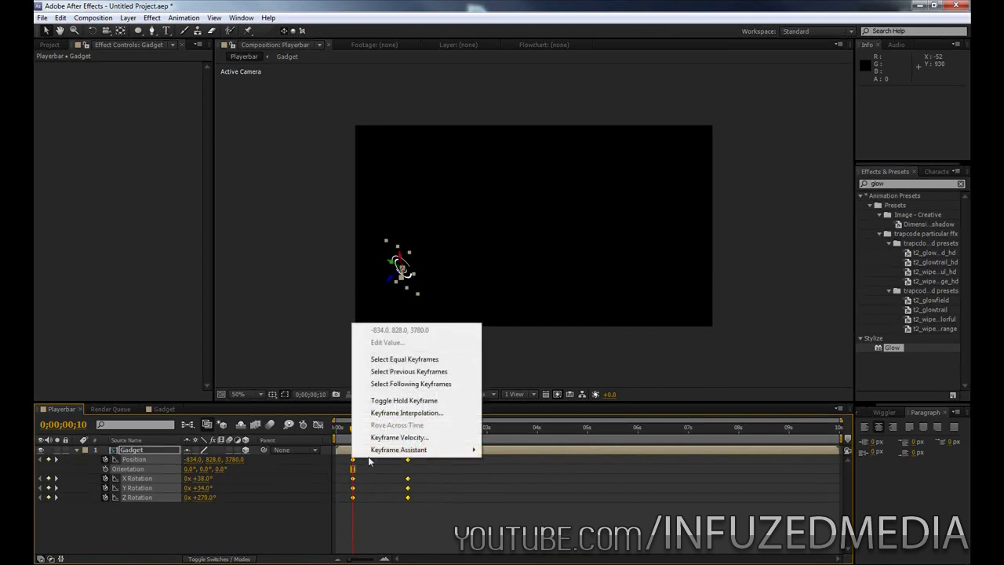
# Step: Apply Easy Ease to the Gadget's existing fly-in keyframes, preview, and return to frame 10
pyautogui.moveTo(406, 453)
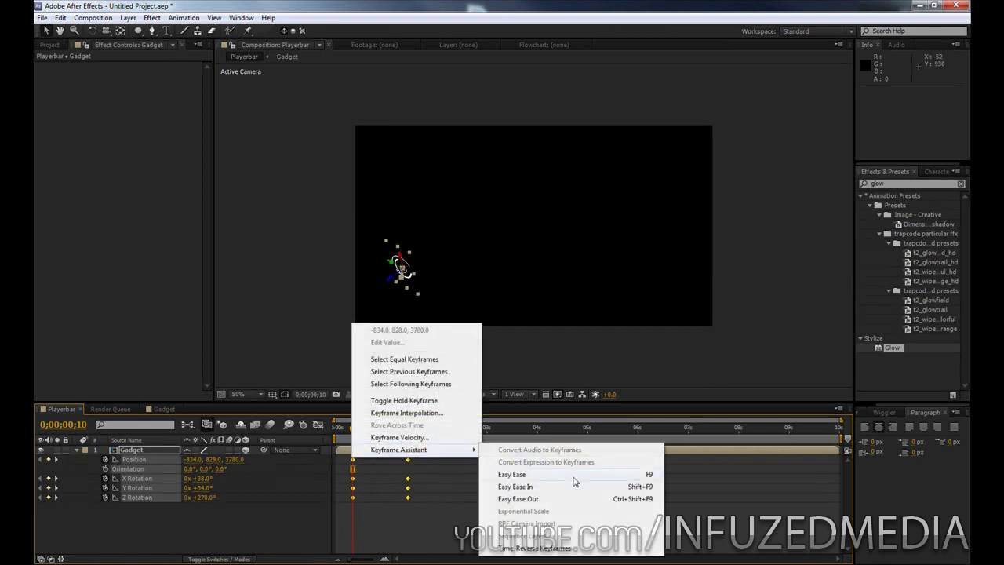
pyautogui.click(573, 474)
pyautogui.moveTo(358, 436); pyautogui.dragTo(376, 436)
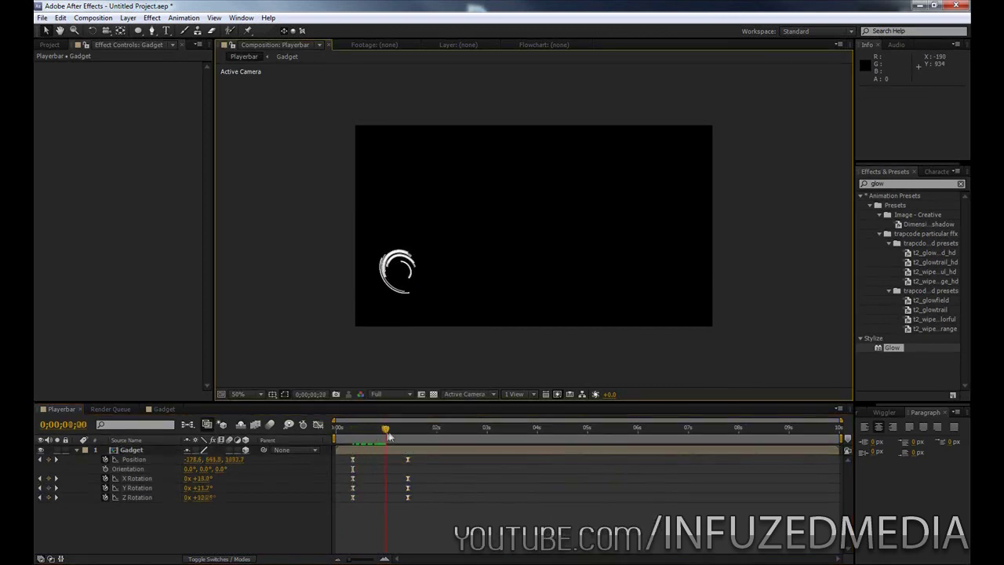
pyautogui.moveTo(388, 435); pyautogui.dragTo(353, 430)
# Step: Key the Gadget layer's Opacity from 0% at frame 10 to 100% a few frames later, with Easy Ease
pyautogui.click(131, 450)
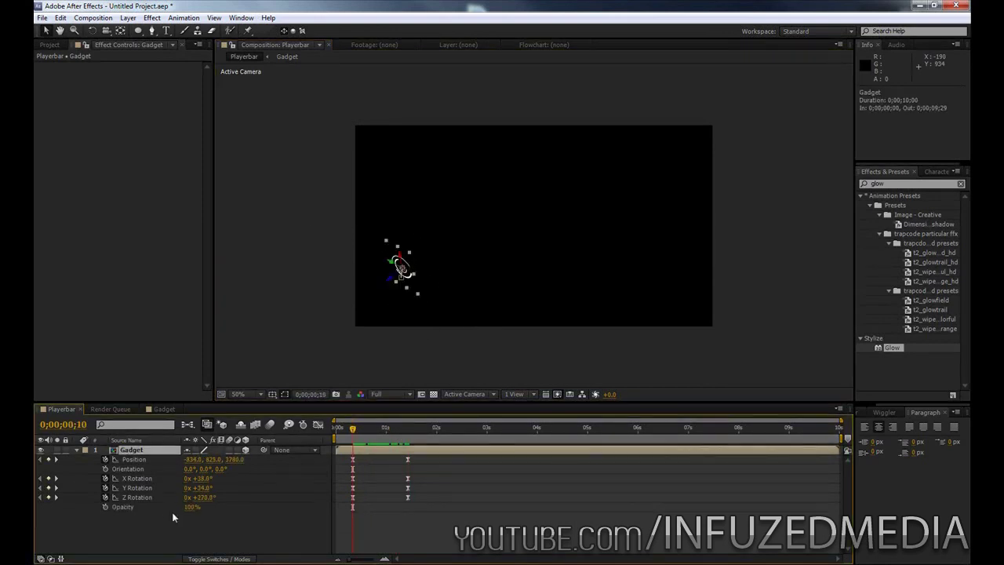
pyautogui.click(105, 507)
pyautogui.moveTo(354, 429); pyautogui.dragTo(368, 429)
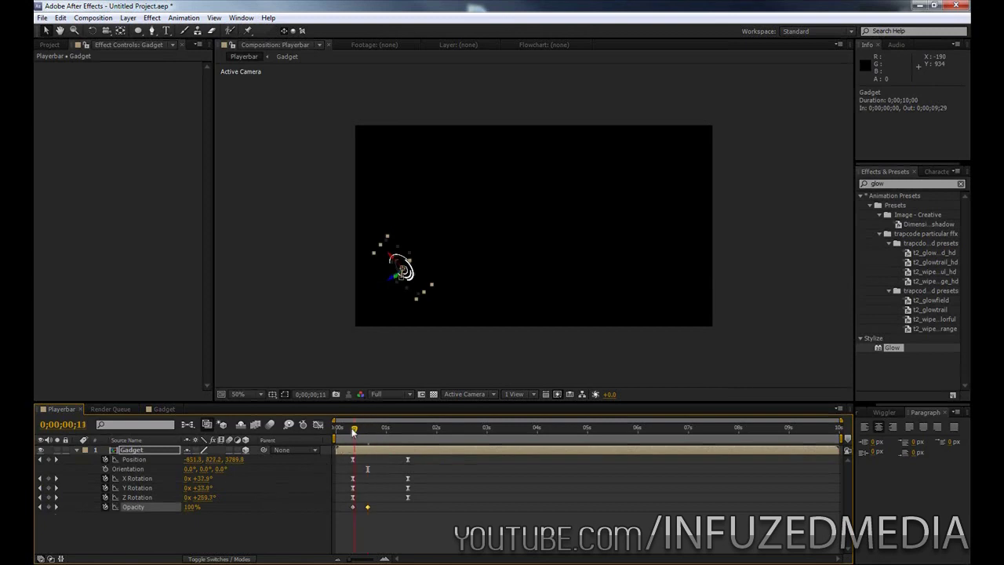
pyautogui.moveTo(353, 431); pyautogui.dragTo(351, 430)
pyautogui.rightClick(353, 507)
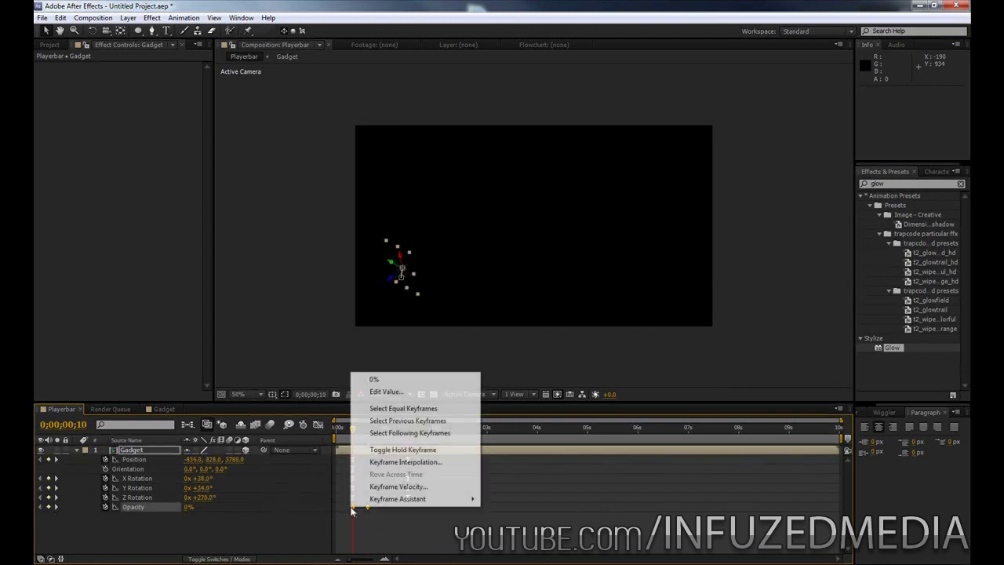
pyautogui.moveTo(398, 499)
pyautogui.click(518, 425)
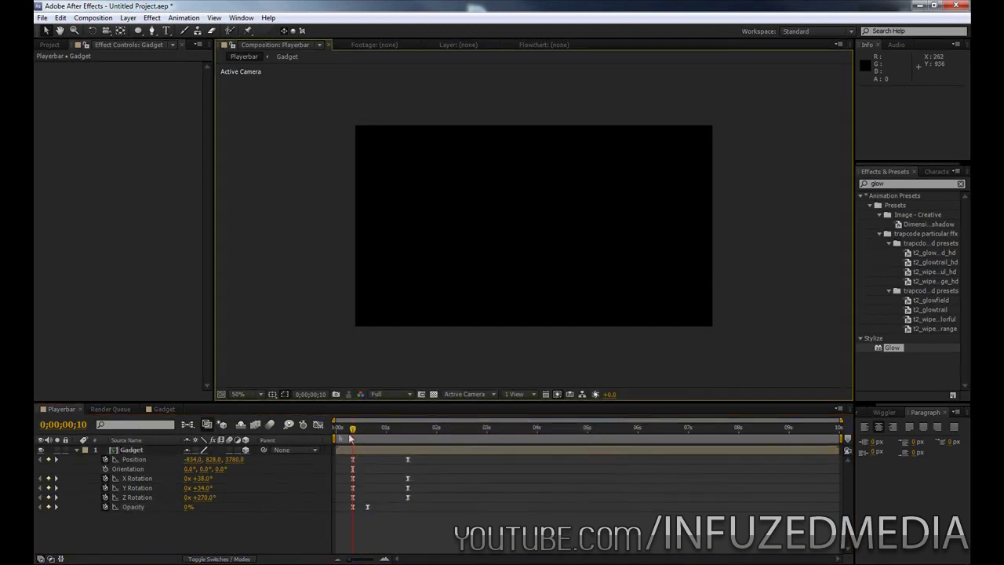
pyautogui.moveTo(357, 434); pyautogui.dragTo(412, 430)
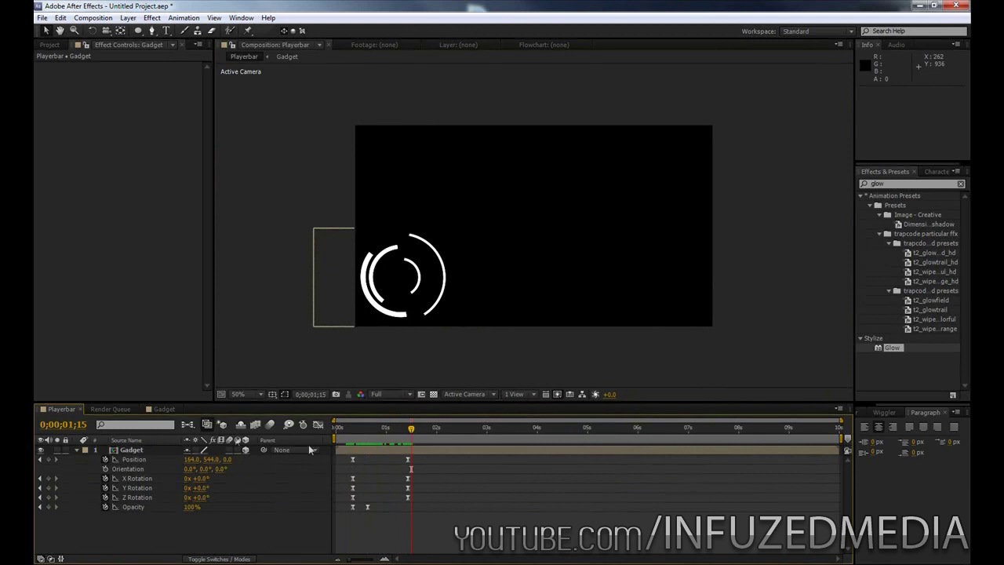
# Step: Inside the Gadget precomp, add an INF2 text layer and move it to the ring centre
pyautogui.doubleClick(127, 450)
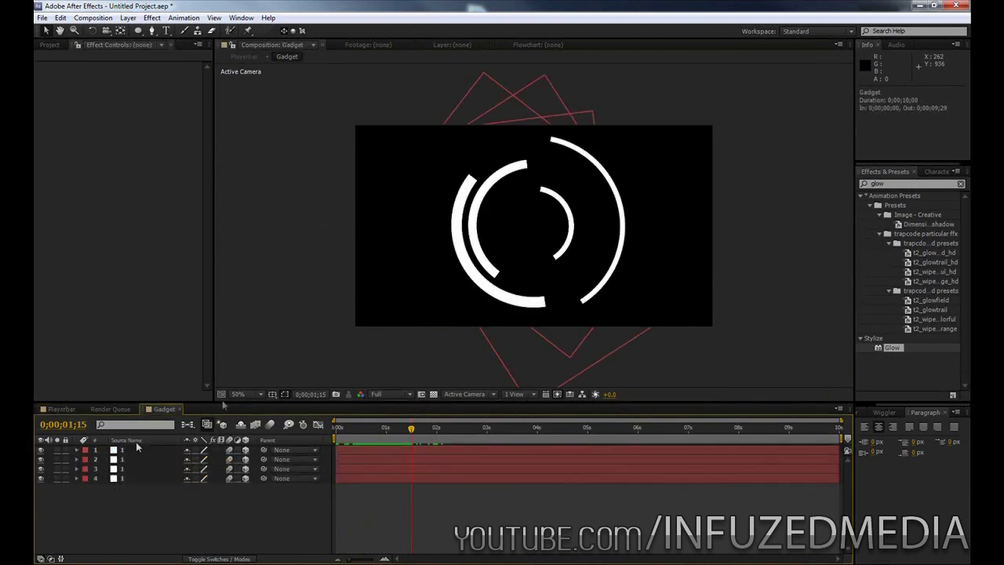
pyautogui.click(165, 31)
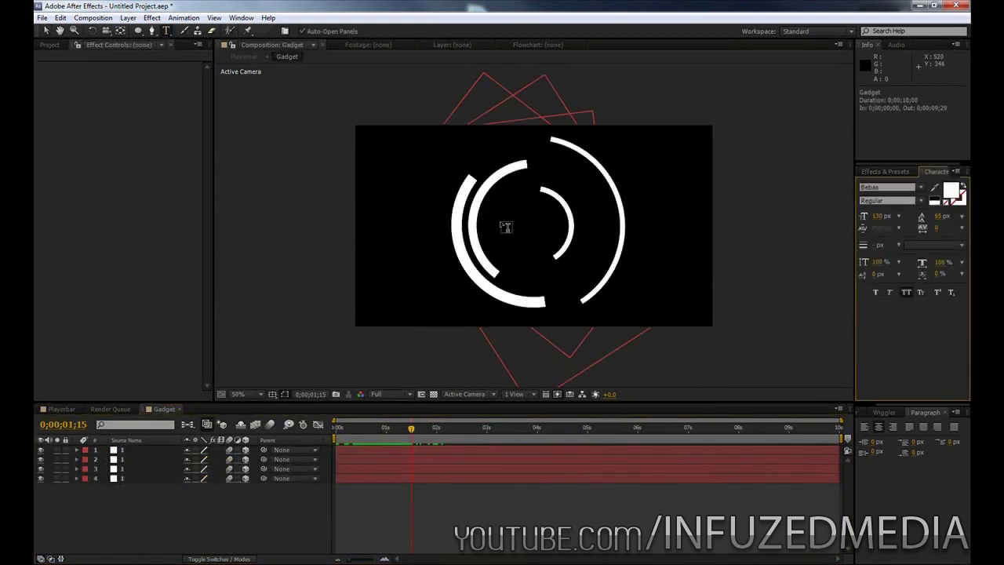
pyautogui.click(499, 221)
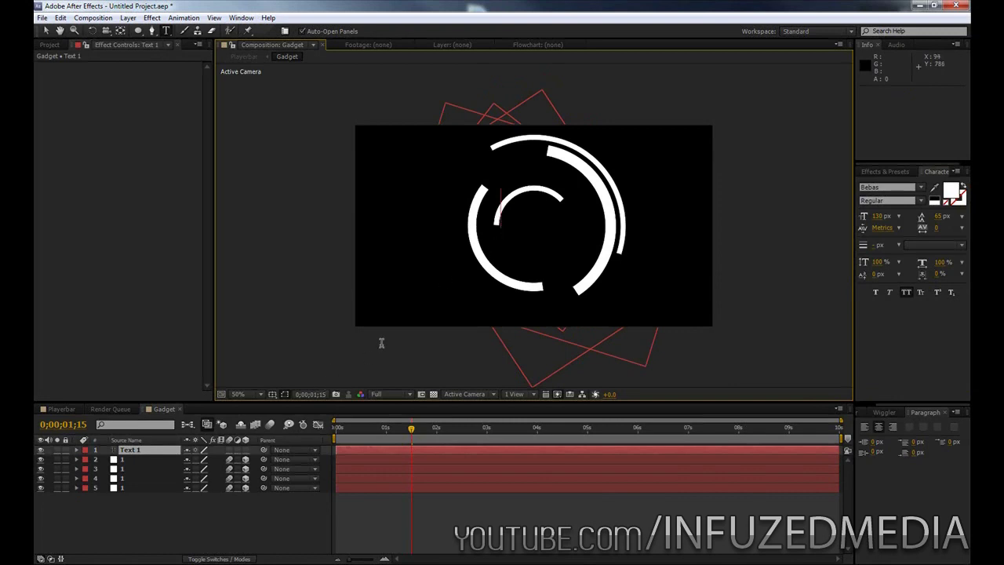
pyautogui.write('INF2')
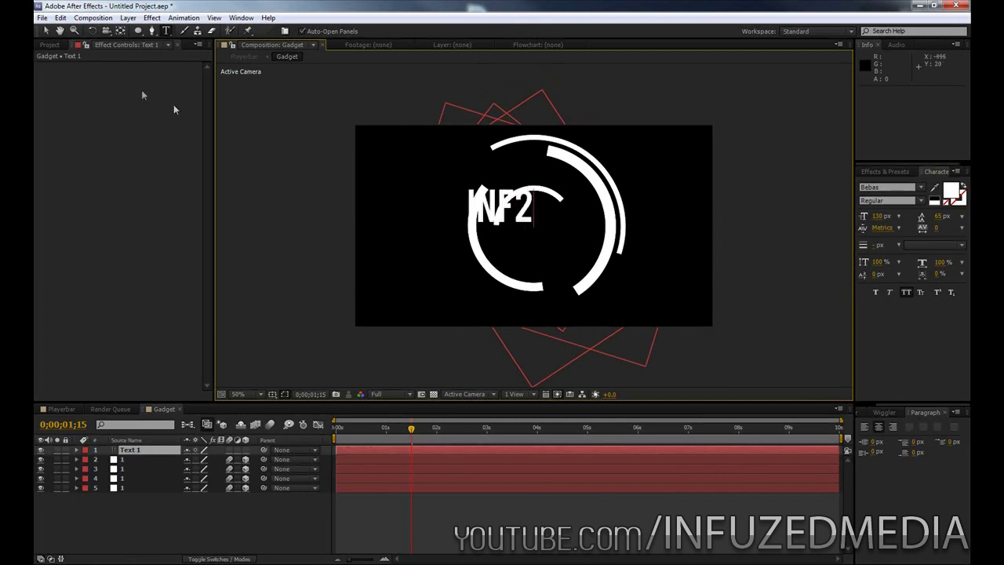
pyautogui.click(45, 30)
pyautogui.moveTo(490, 197); pyautogui.dragTo(547, 229)
# Step: Scale INF2 to about 75%, recentre it in the rings, and go back to Playerbar
pyautogui.press('s')
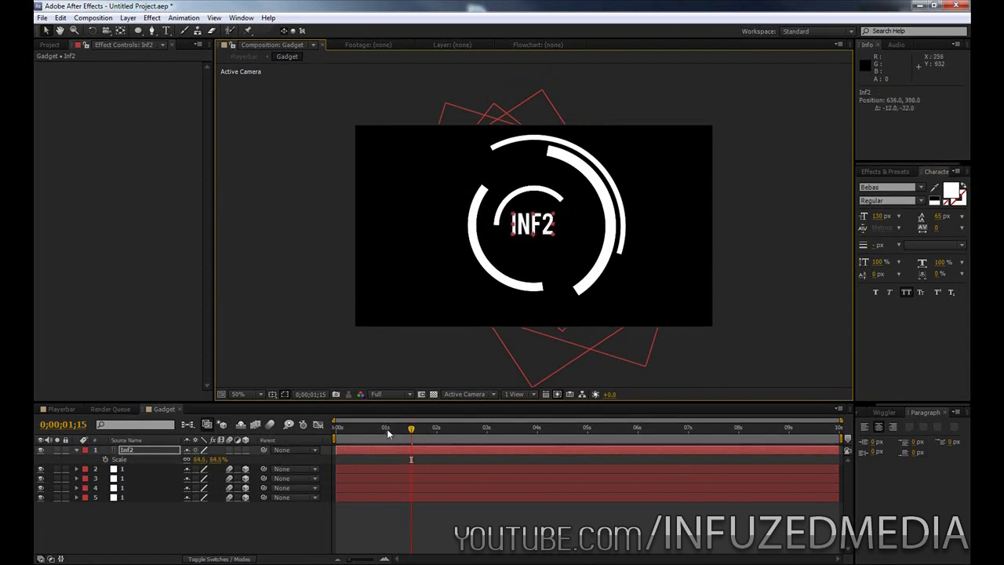
pyautogui.moveTo(388, 434)
pyautogui.mouseDown()
pyautogui.moveTo(353, 430)
pyautogui.moveTo(385, 430)
pyautogui.mouseUp()
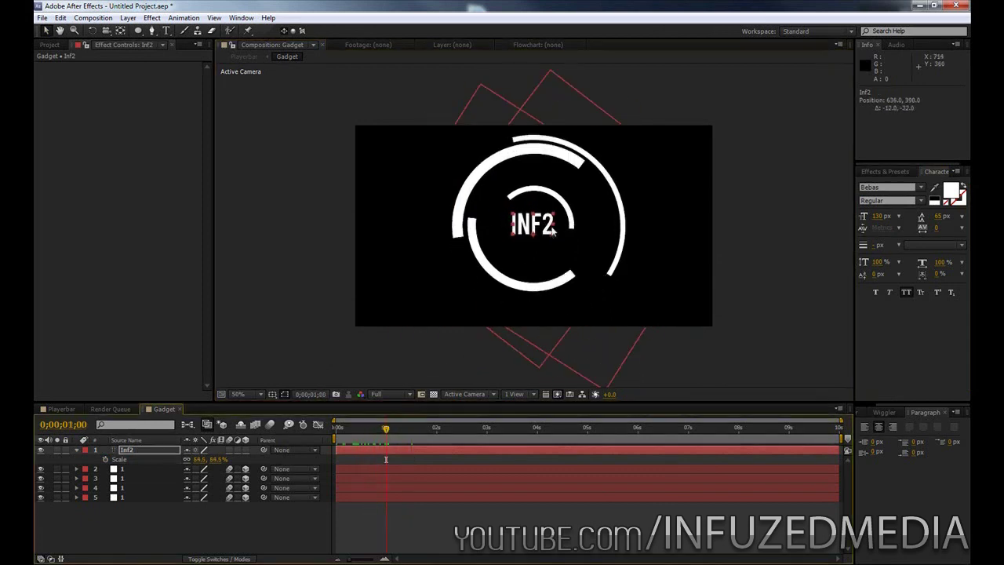
pyautogui.moveTo(552, 229)
pyautogui.mouseDown()
pyautogui.moveTo(555, 244)
pyautogui.moveTo(537, 225)
pyautogui.mouseUp()
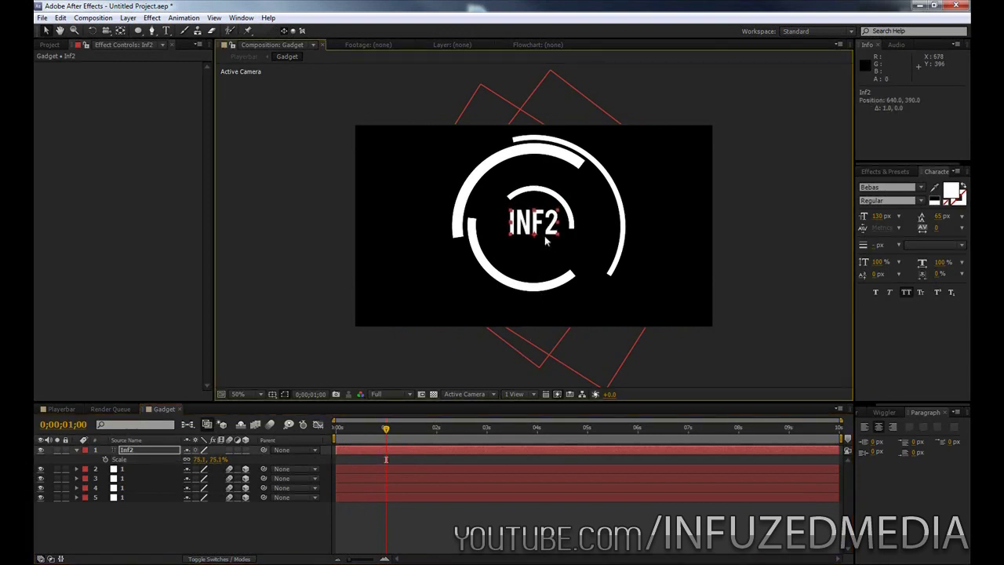
pyautogui.moveTo(386, 429); pyautogui.dragTo(415, 409)
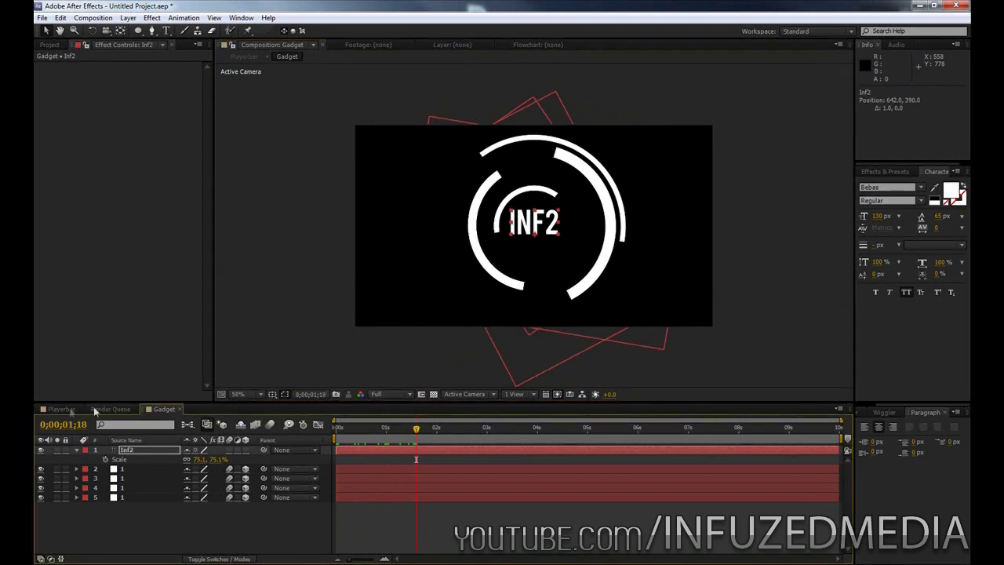
pyautogui.click(61, 408)
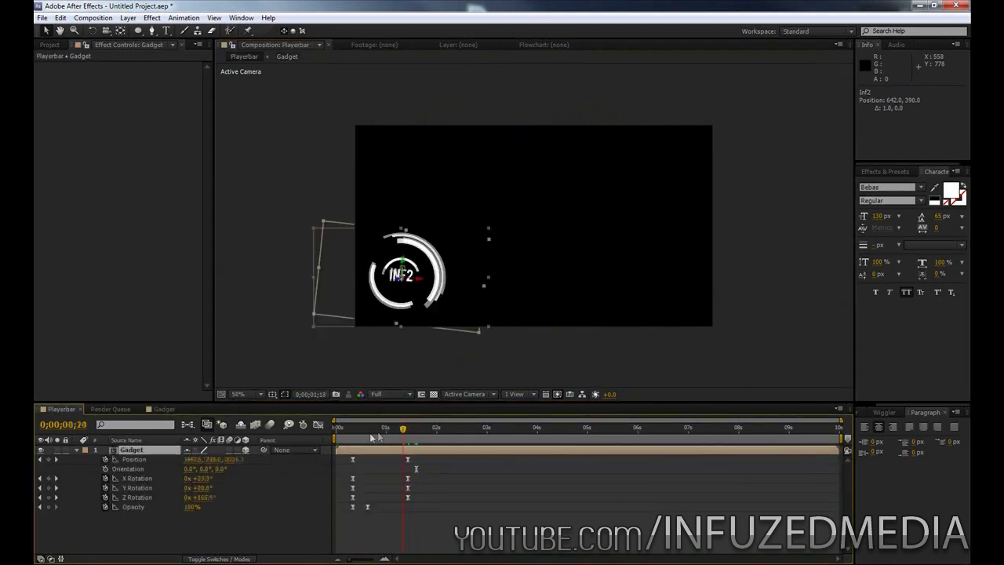
# Step: Preview the Gadget fly-in from the start and park on the frame where the logo is formed
pyautogui.press('Home')
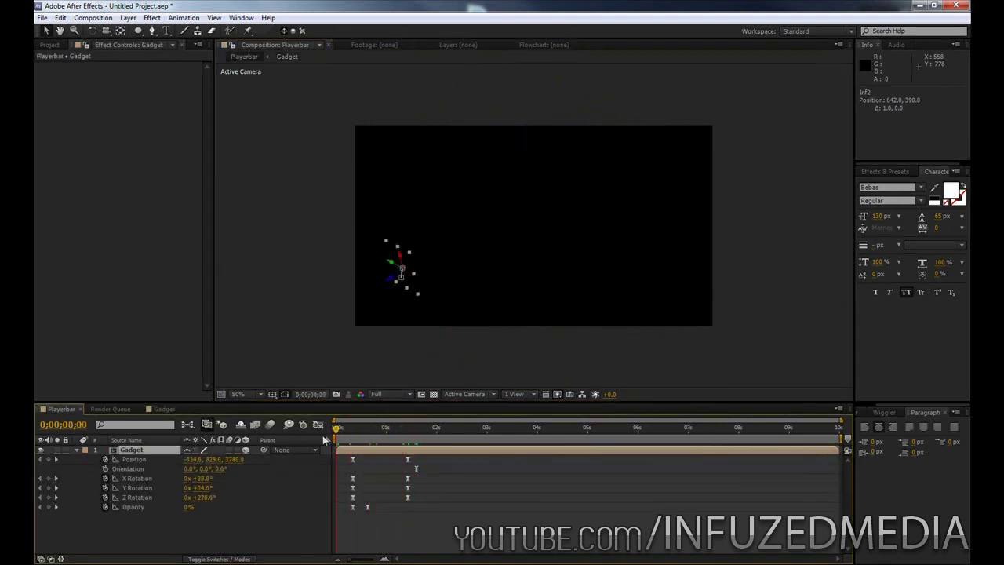
pyautogui.moveTo(337, 430); pyautogui.dragTo(431, 429)
pyautogui.click(408, 366)
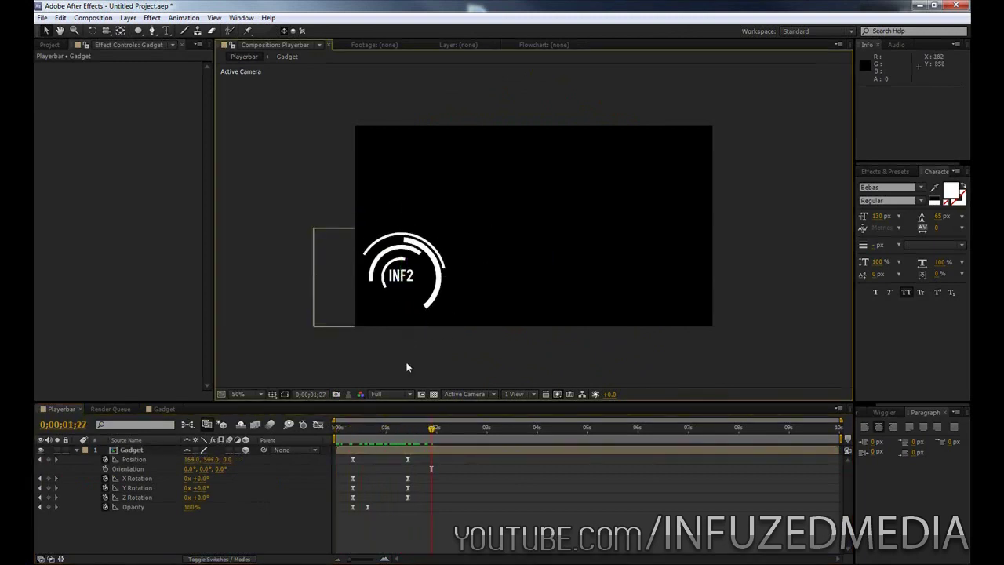
pyautogui.click(125, 449)
pyautogui.press('u')
# Step: Add JIMMY text and position it to the right of the INF2 ring logo
pyautogui.click(166, 31)
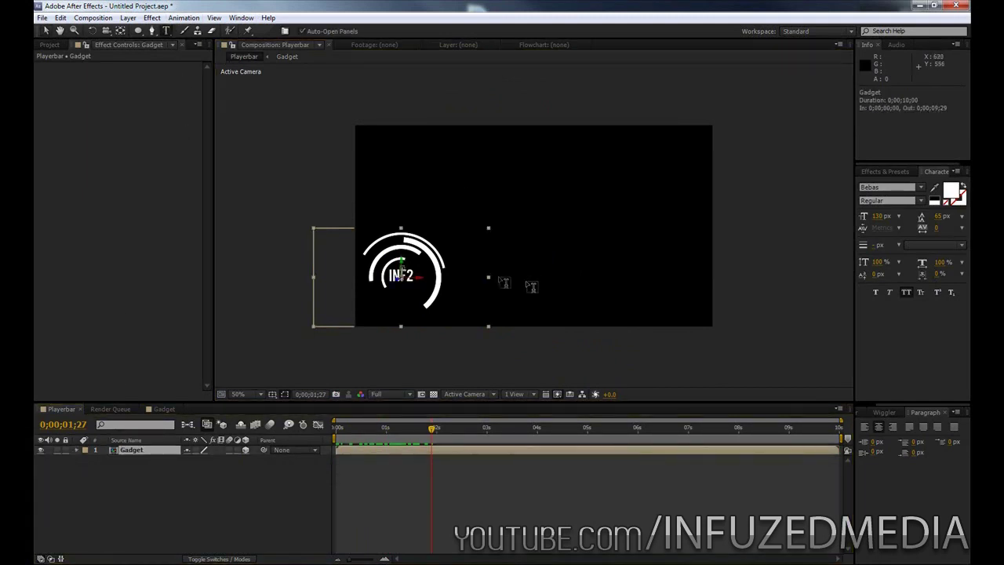
pyautogui.click(488, 263)
pyautogui.rightClick(488, 273)
pyautogui.click(503, 29)
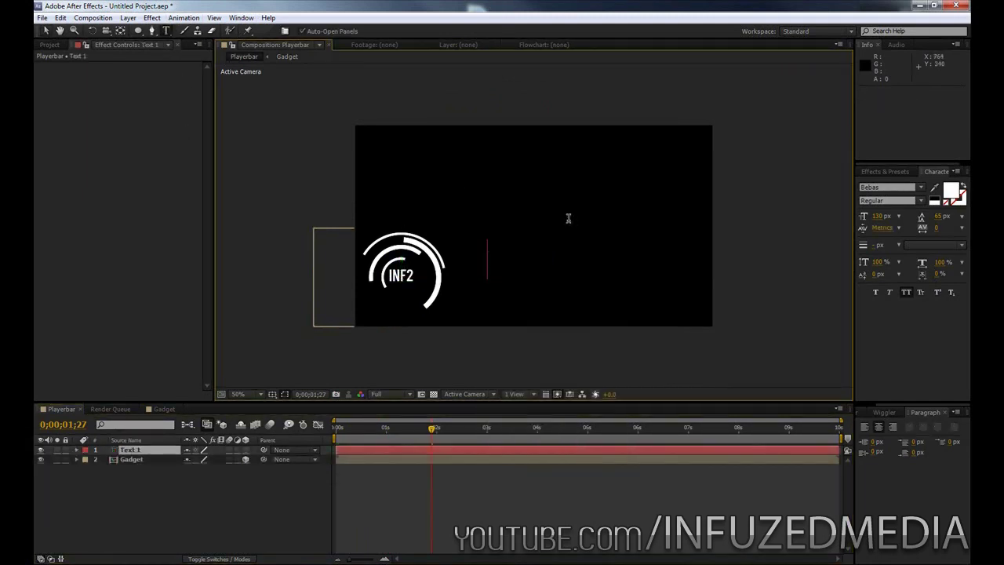
pyautogui.write('JIMMY')
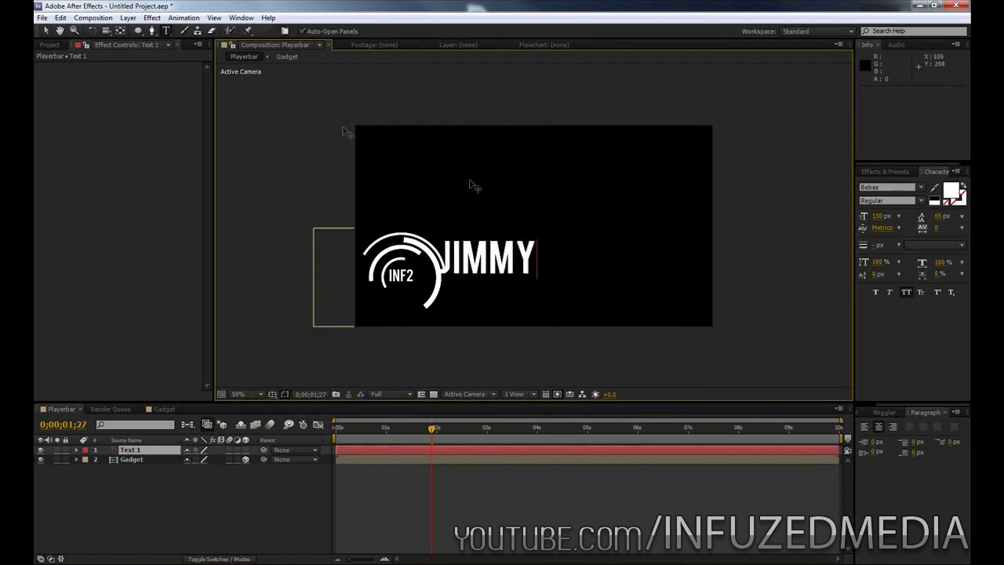
pyautogui.click(46, 31)
pyautogui.moveTo(500, 256); pyautogui.dragTo(515, 269)
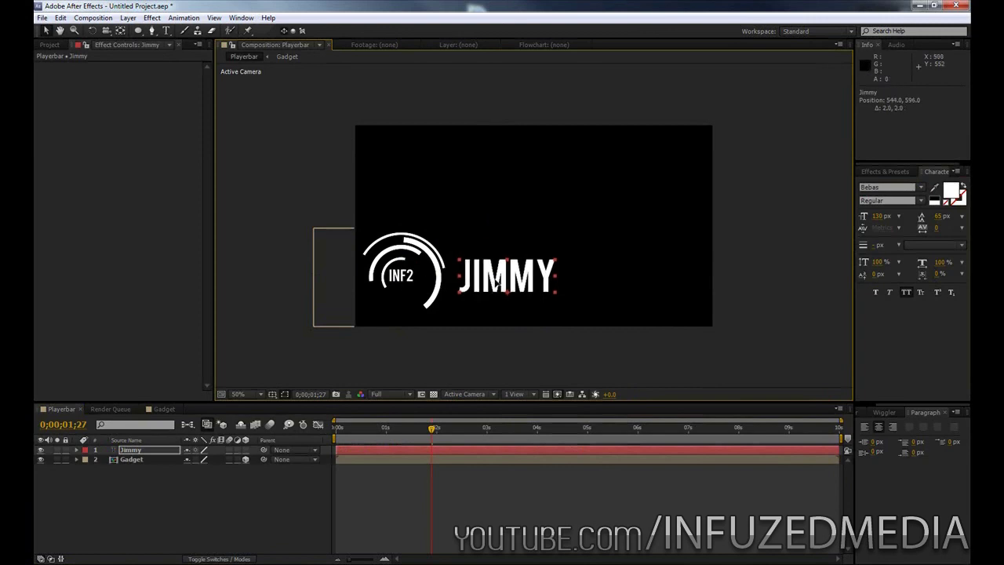
pyautogui.click(222, 390)
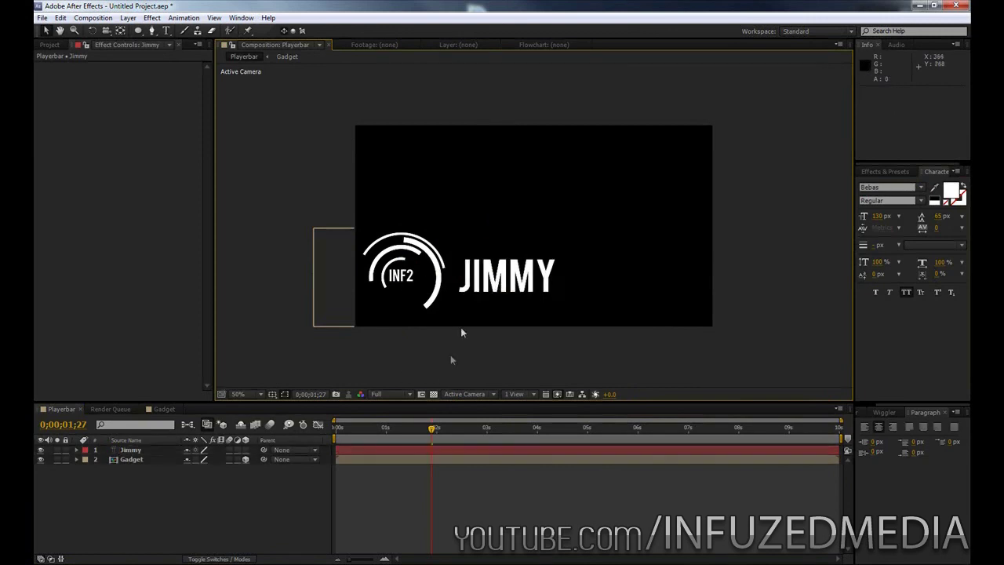
pyautogui.moveTo(369, 428); pyautogui.dragTo(395, 428)
# Step: Key the Jimmy layer's Opacity from 0% to 100% around 0;00;01;17 and preview the fade
pyautogui.click(395, 450)
pyautogui.press('t')
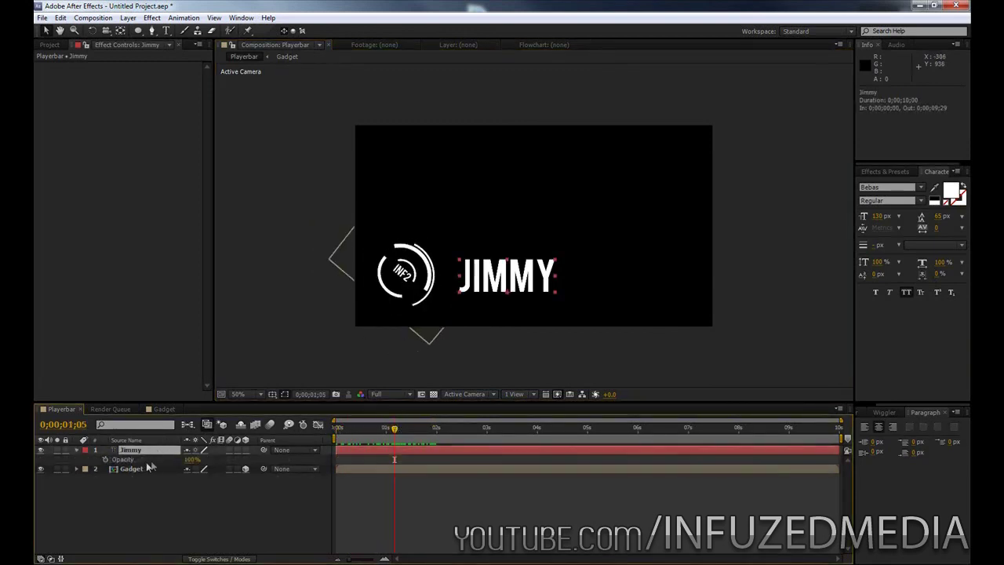
pyautogui.click(106, 460)
pyautogui.moveTo(393, 461); pyautogui.dragTo(409, 463)
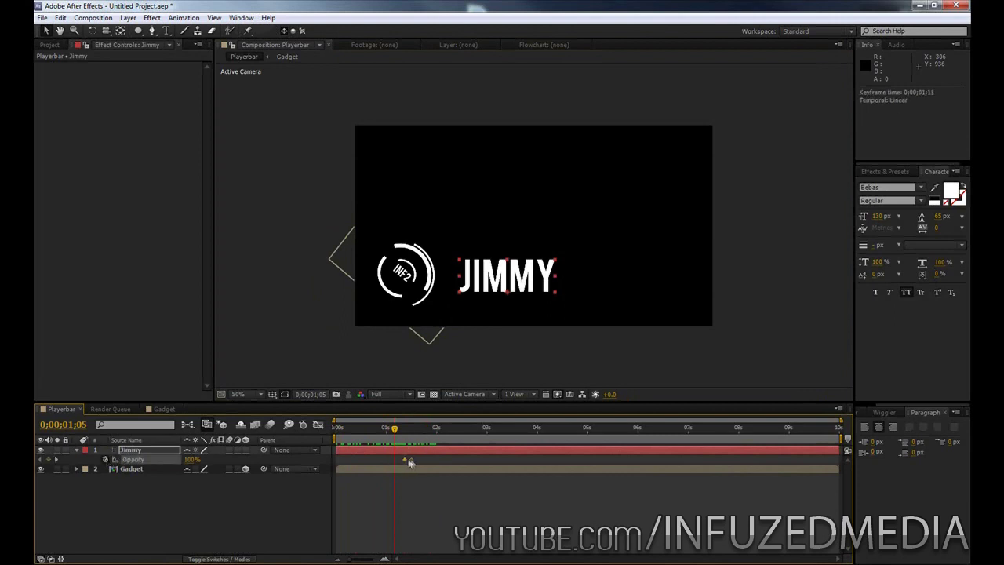
pyautogui.moveTo(192, 462); pyautogui.dragTo(36, 463)
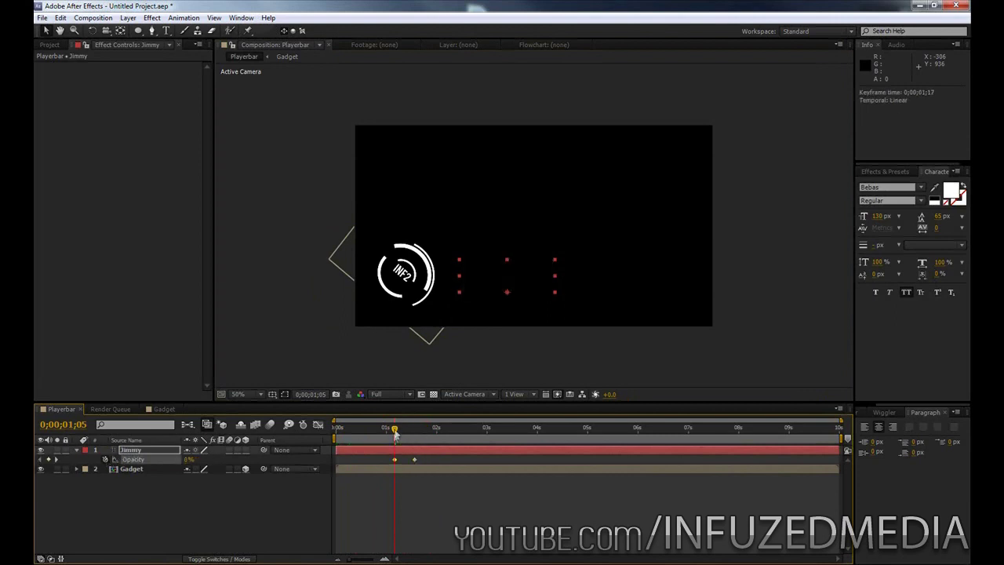
pyautogui.moveTo(394, 434); pyautogui.dragTo(463, 370)
pyautogui.click(463, 375)
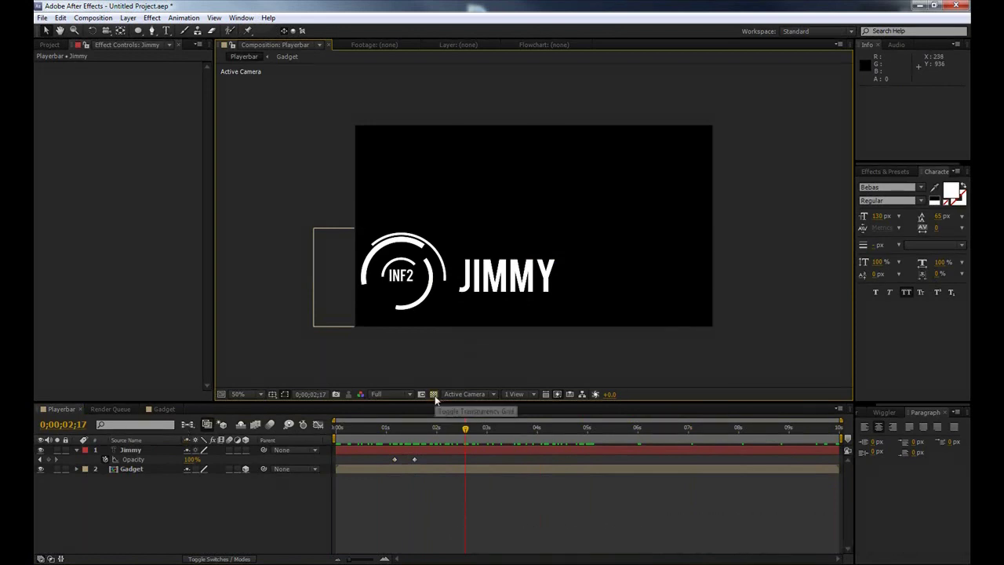
pyautogui.click(433, 394)
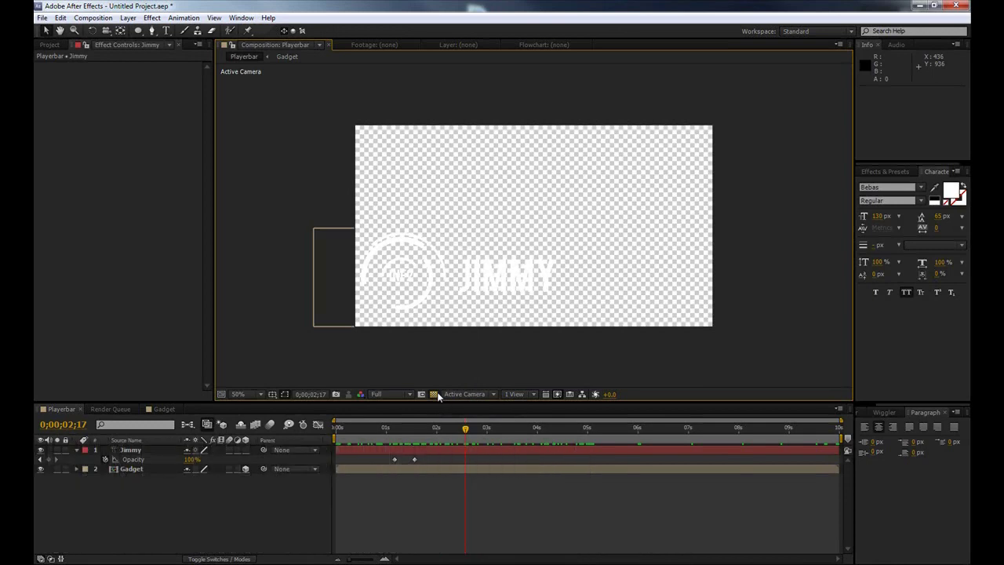
pyautogui.click(436, 394)
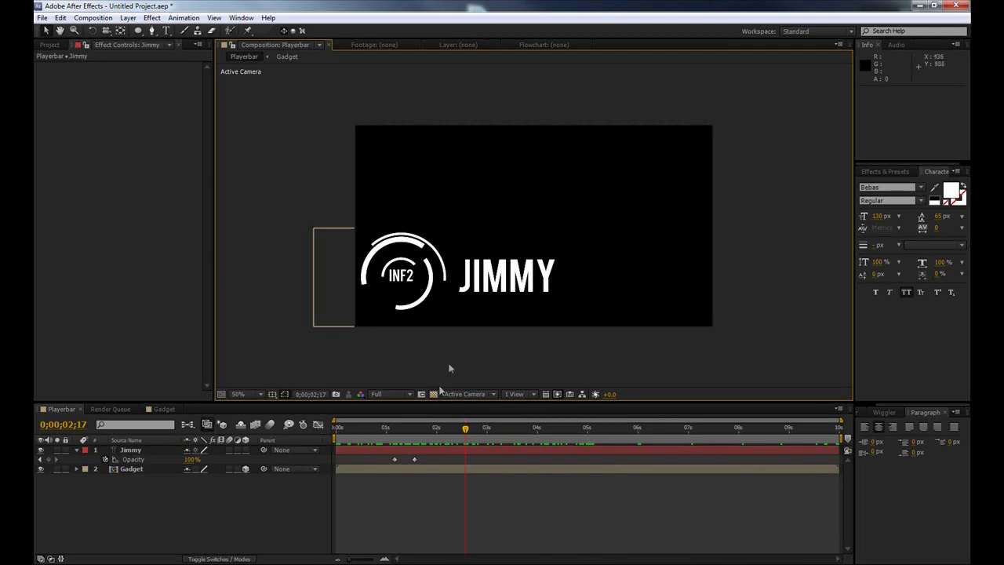